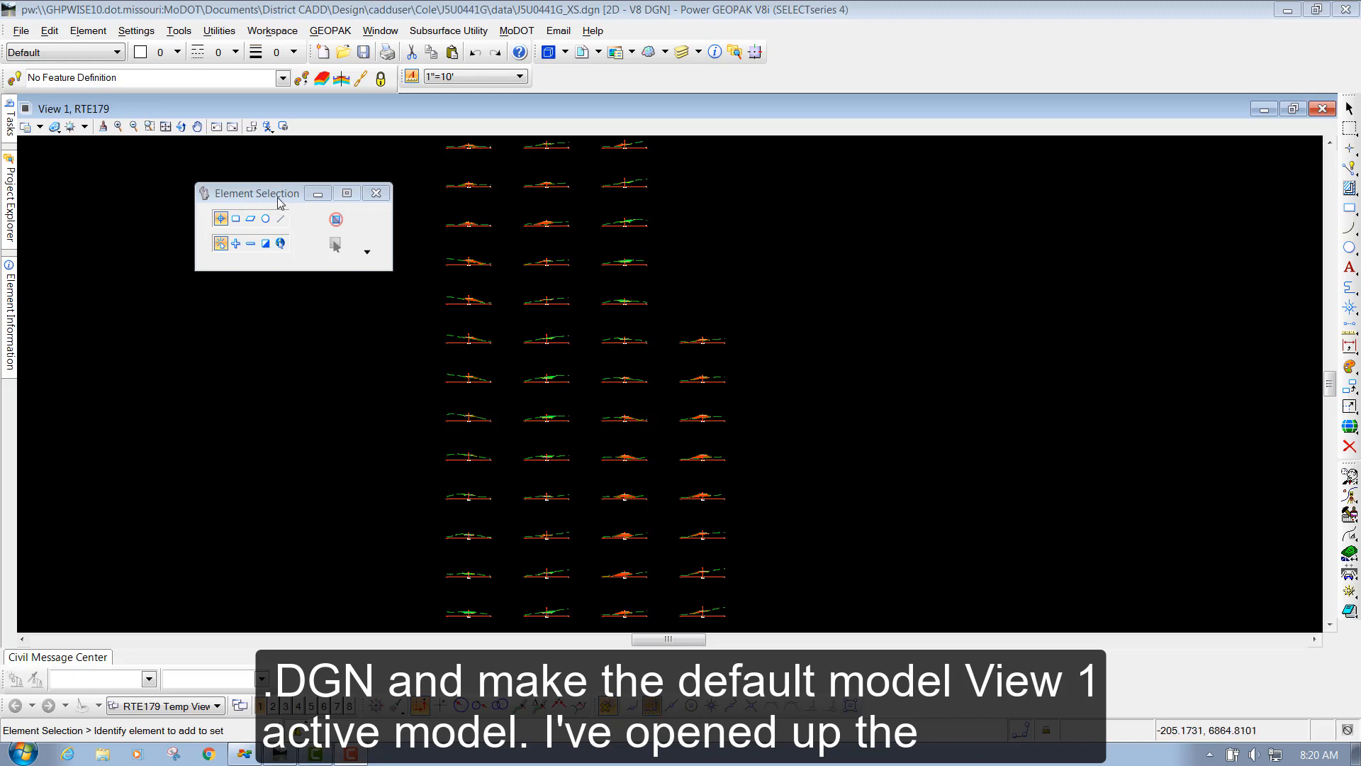
Make the Default model the active model in View 1 of J5U0441G_XS.dgn.
drag(313, 192, 234, 190)
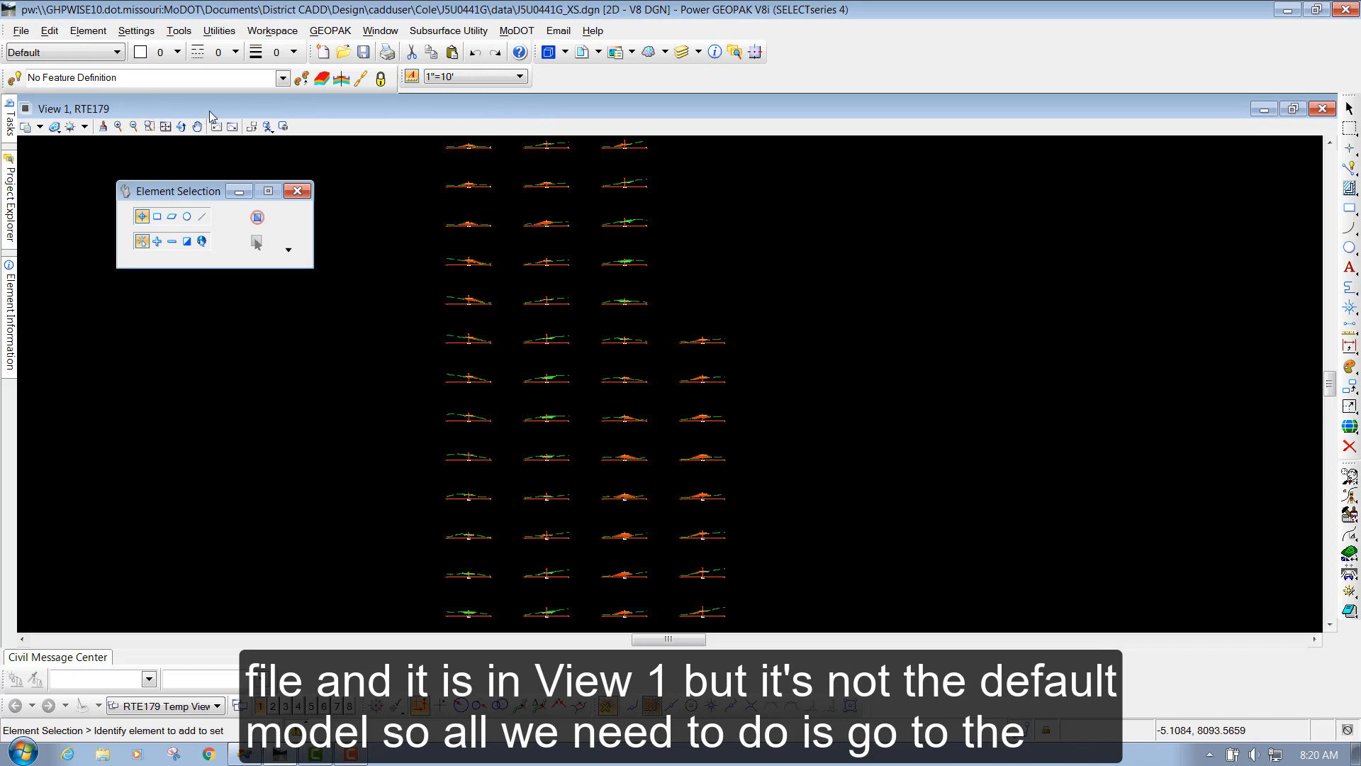
click(548, 52)
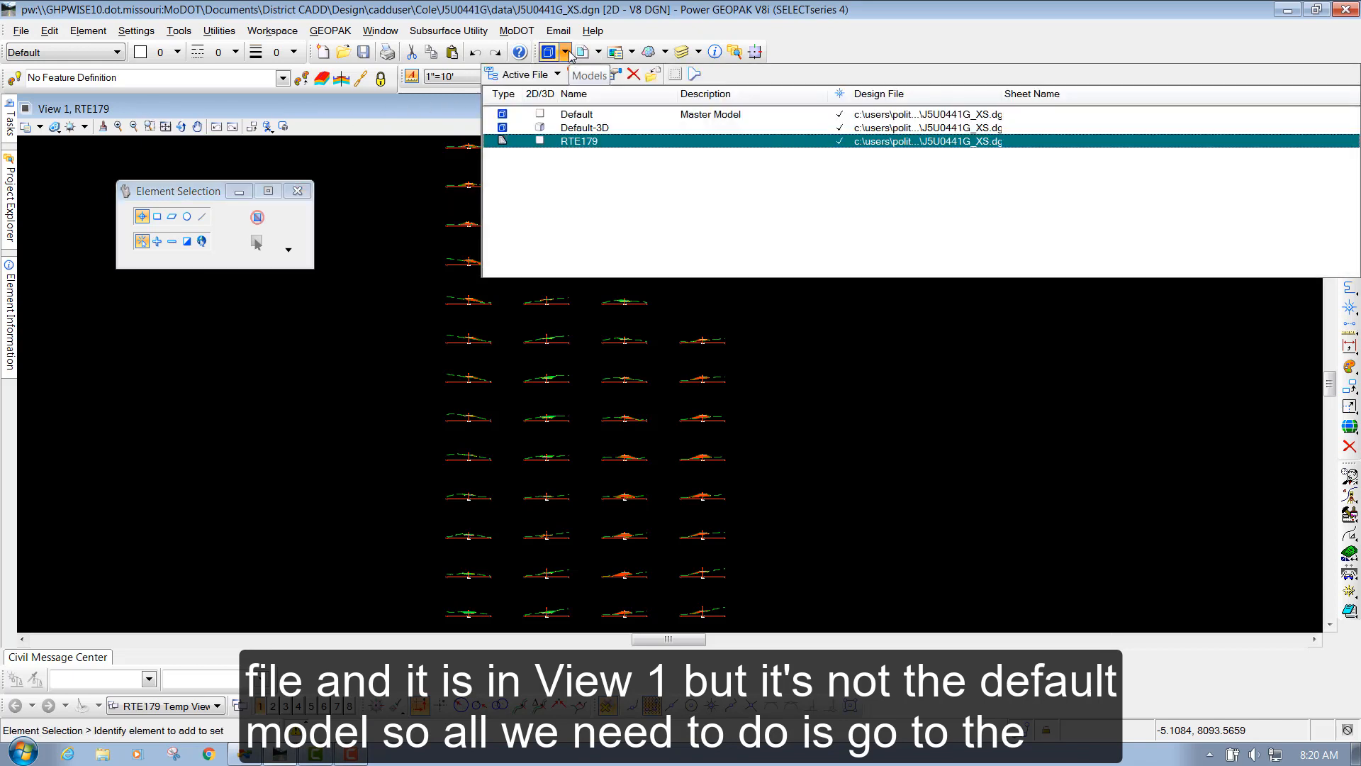
click(566, 53)
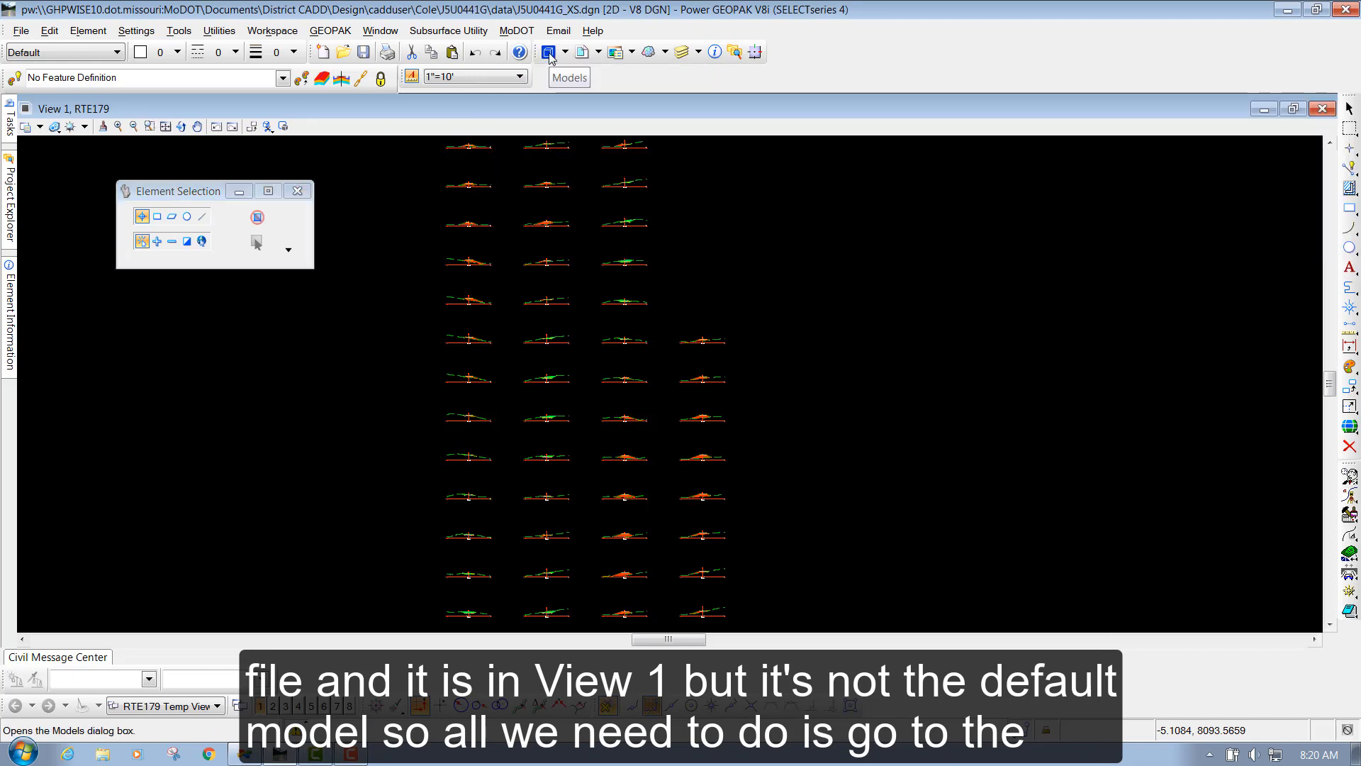
click(565, 53)
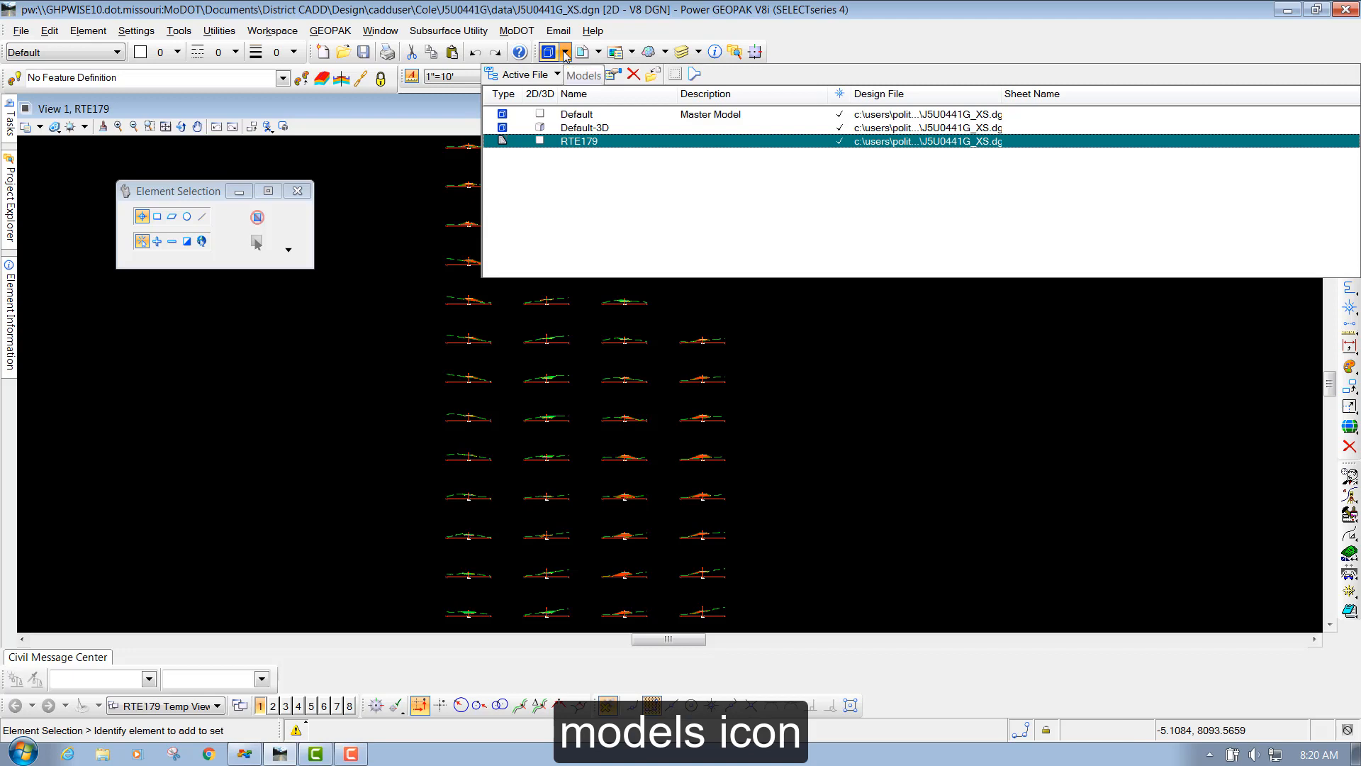
click(565, 53)
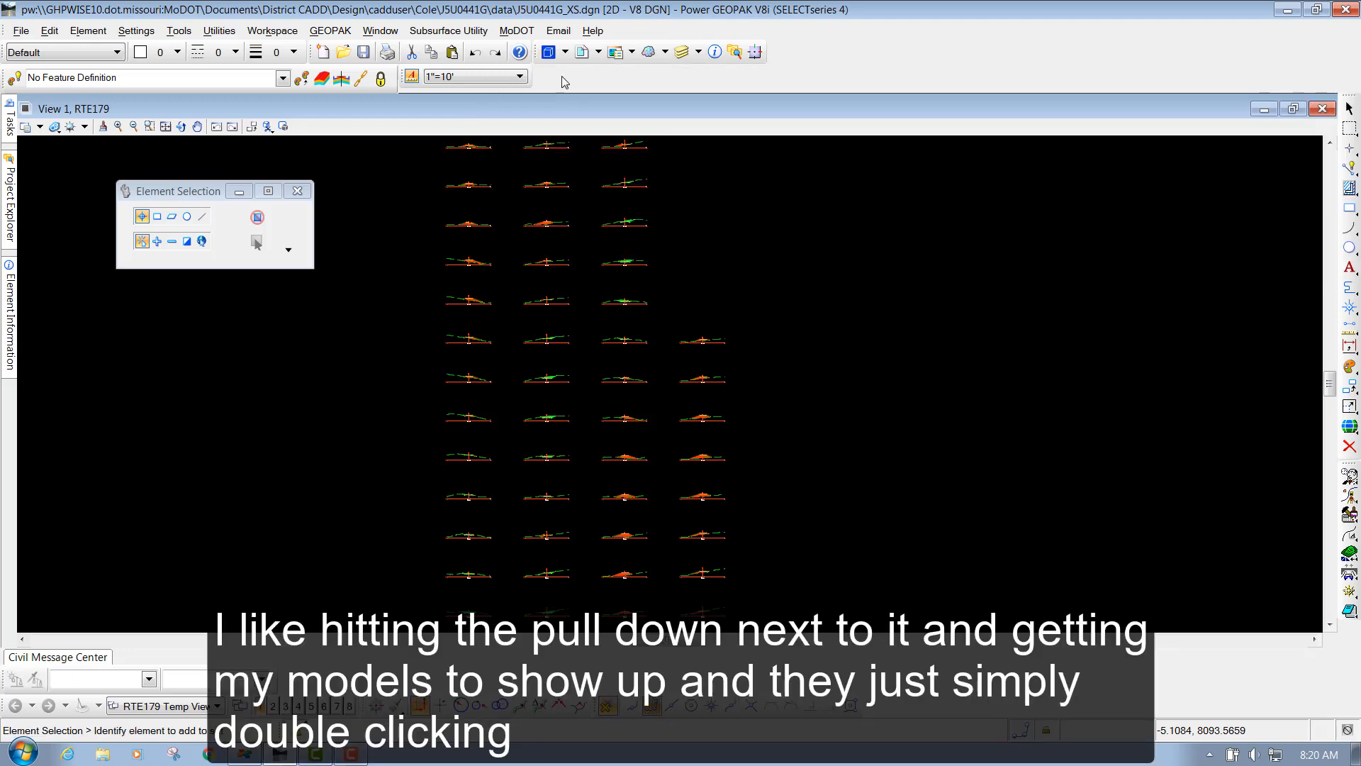
click(566, 53)
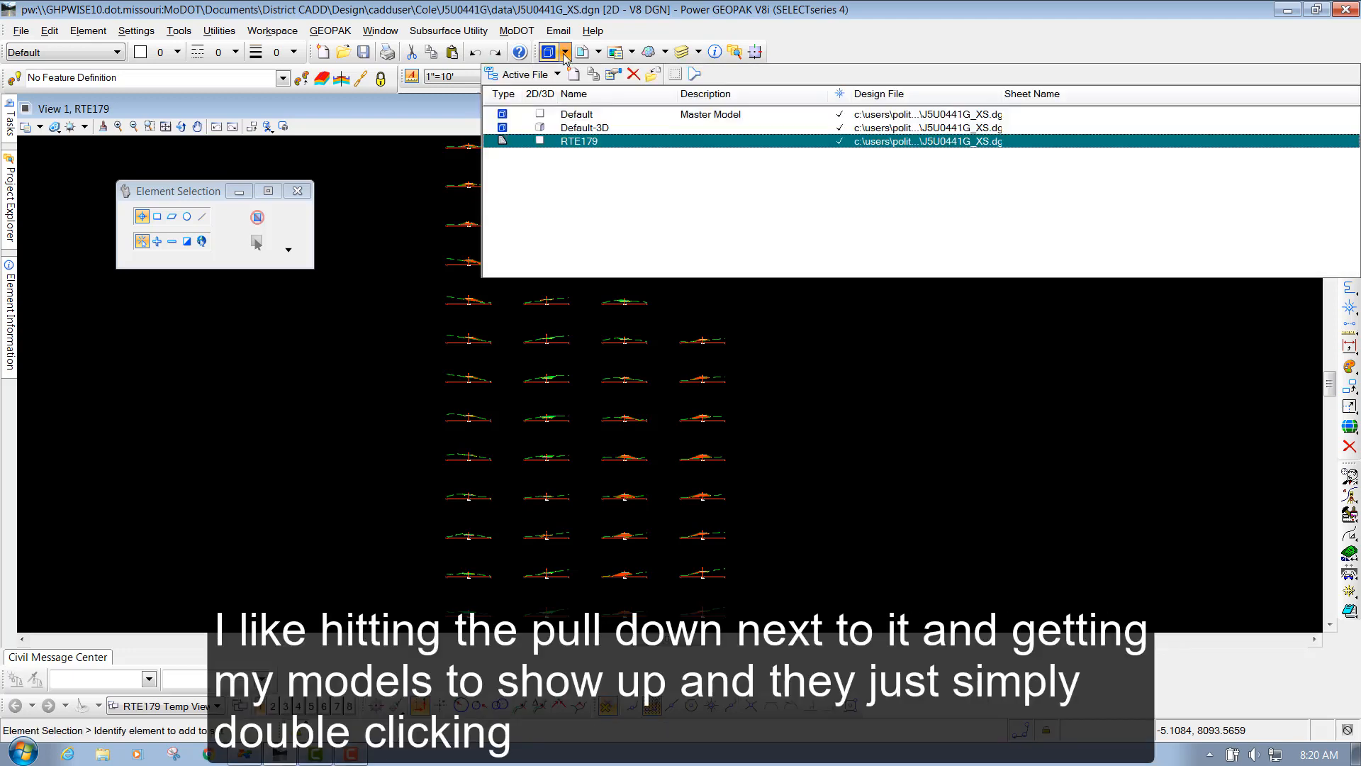
double_click(571, 114)
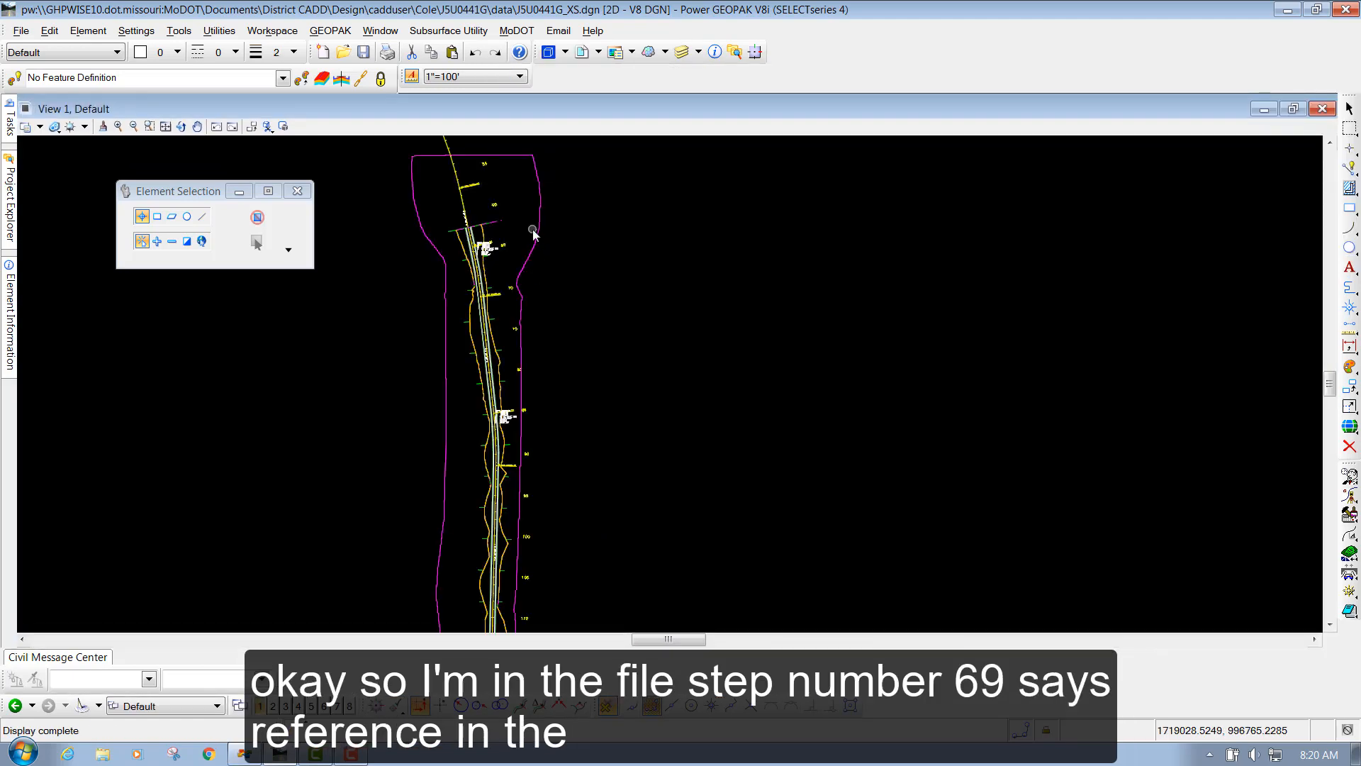
Open the list of attached references and widen its file name column to show the full paths.
scroll(532, 229, down, 1)
scroll(514, 393, up, 1)
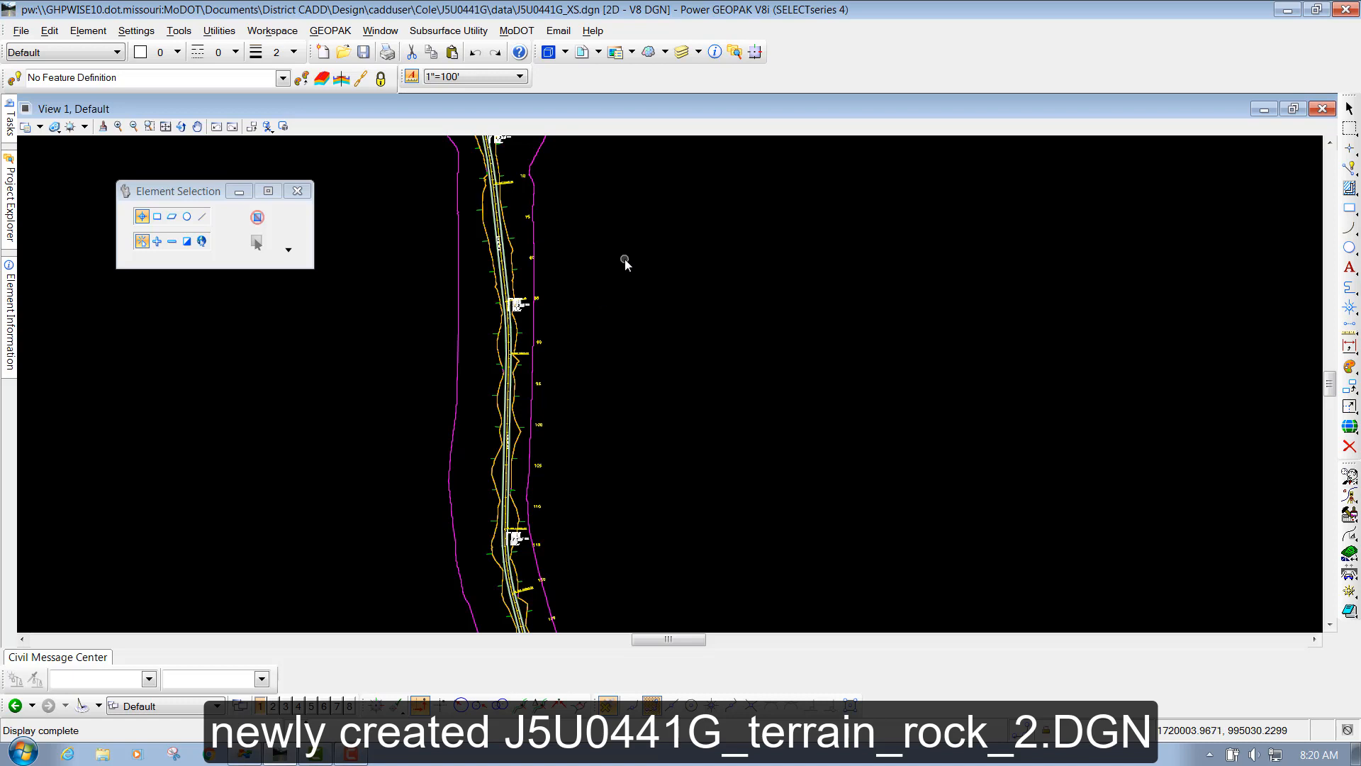
click(586, 58)
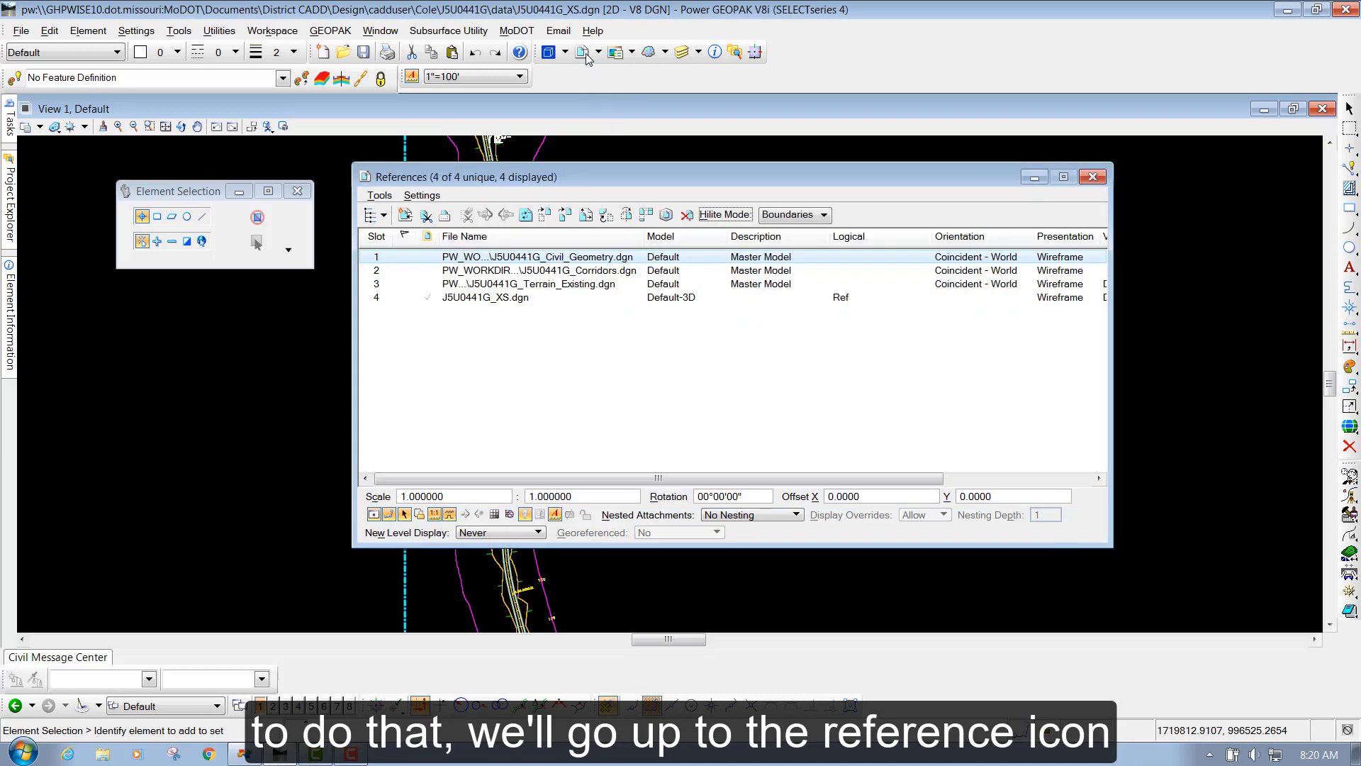
drag(578, 184, 674, 180)
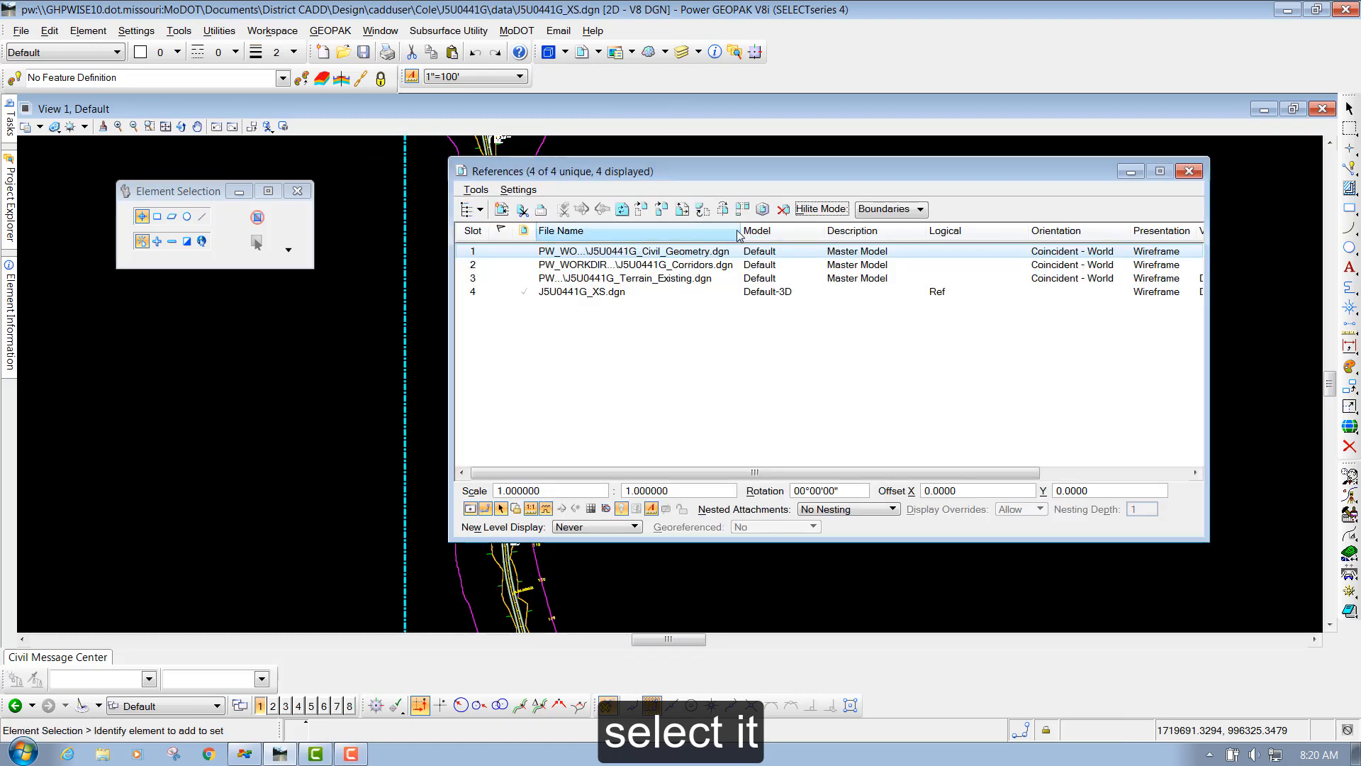
drag(740, 230, 864, 234)
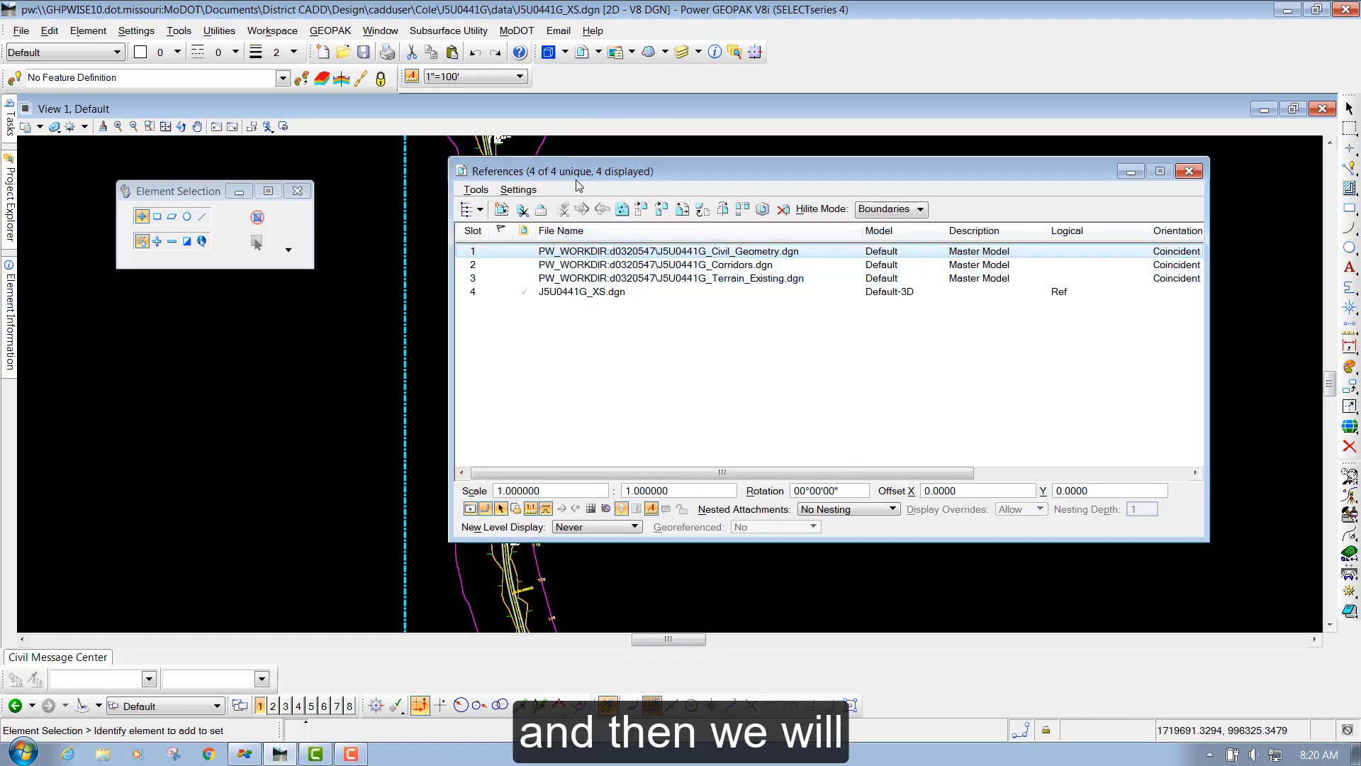
Attach J5U0441G_Terrain_Rock_2.dgn from the data folder as a reference with the default attachment settings, and close the reference list.
click(476, 189)
click(485, 207)
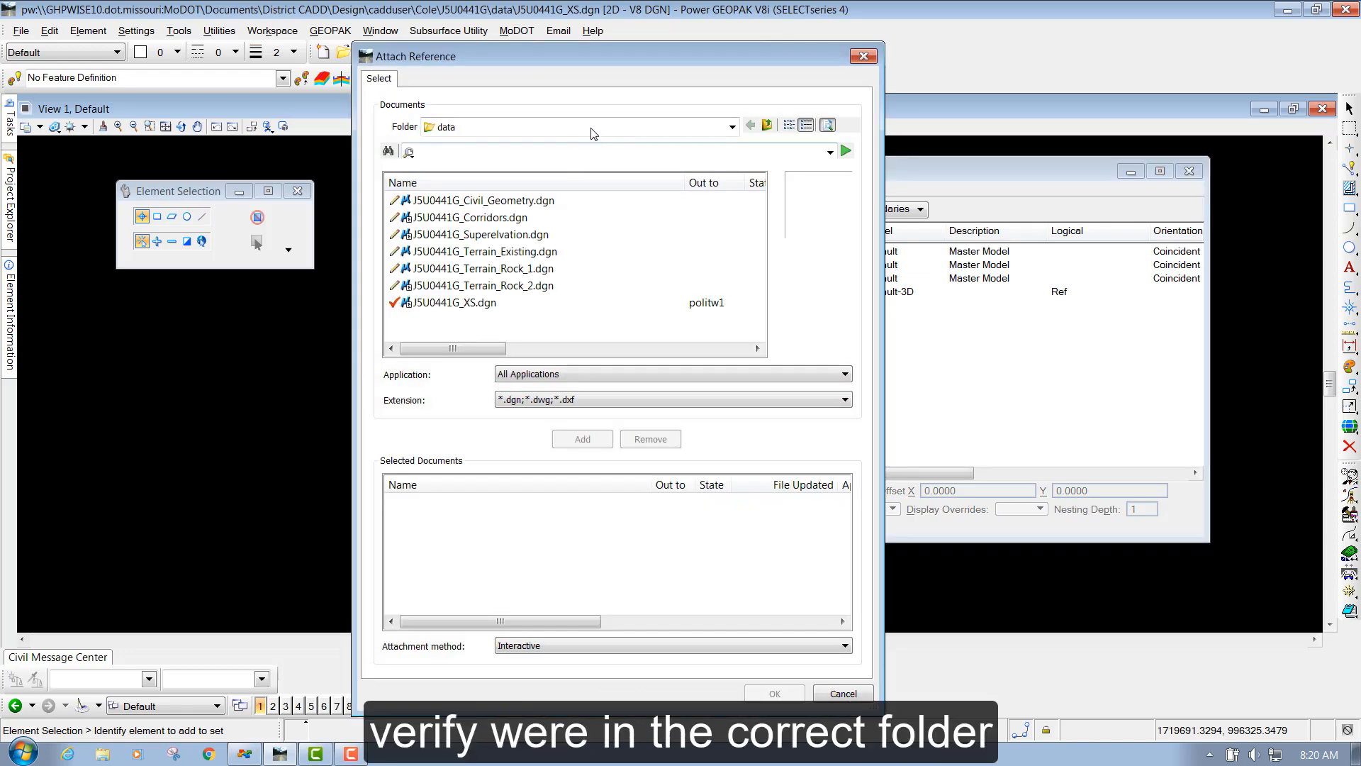
click(573, 134)
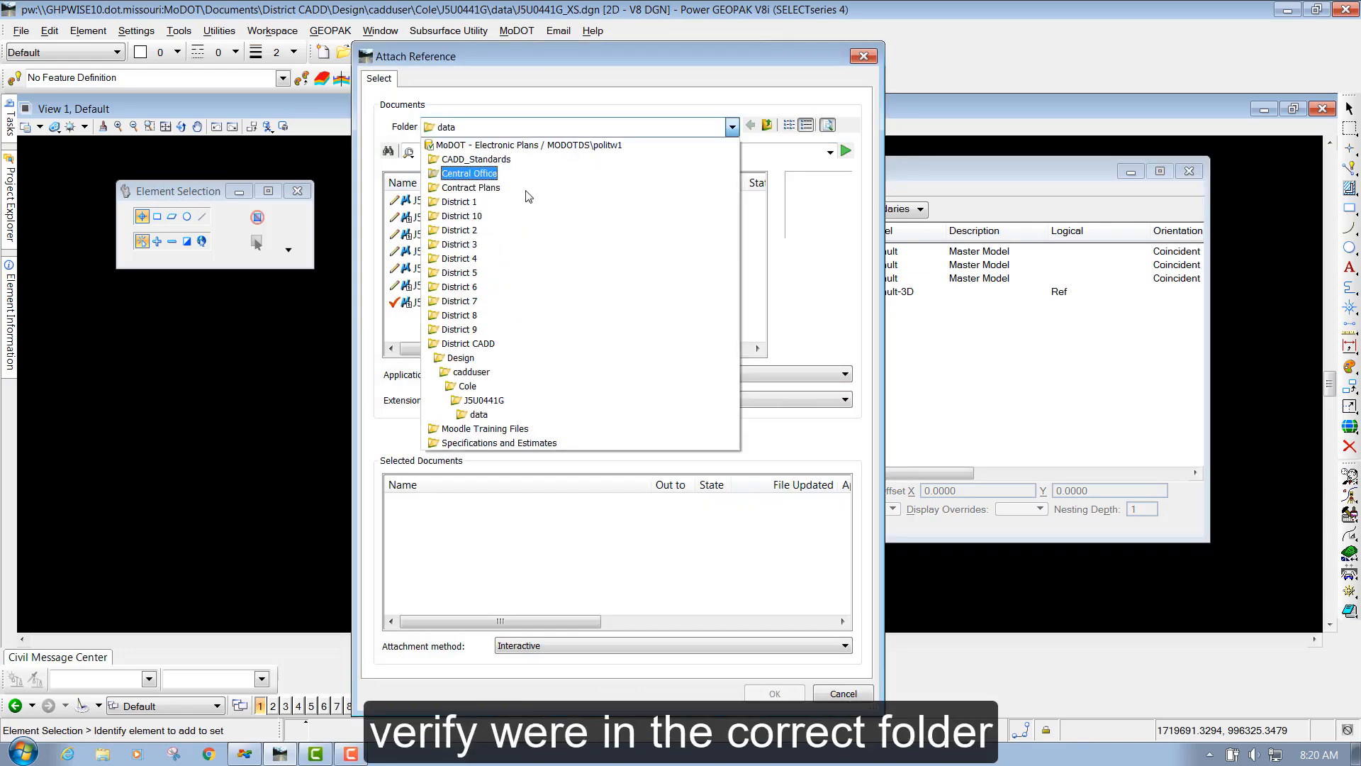
click(479, 417)
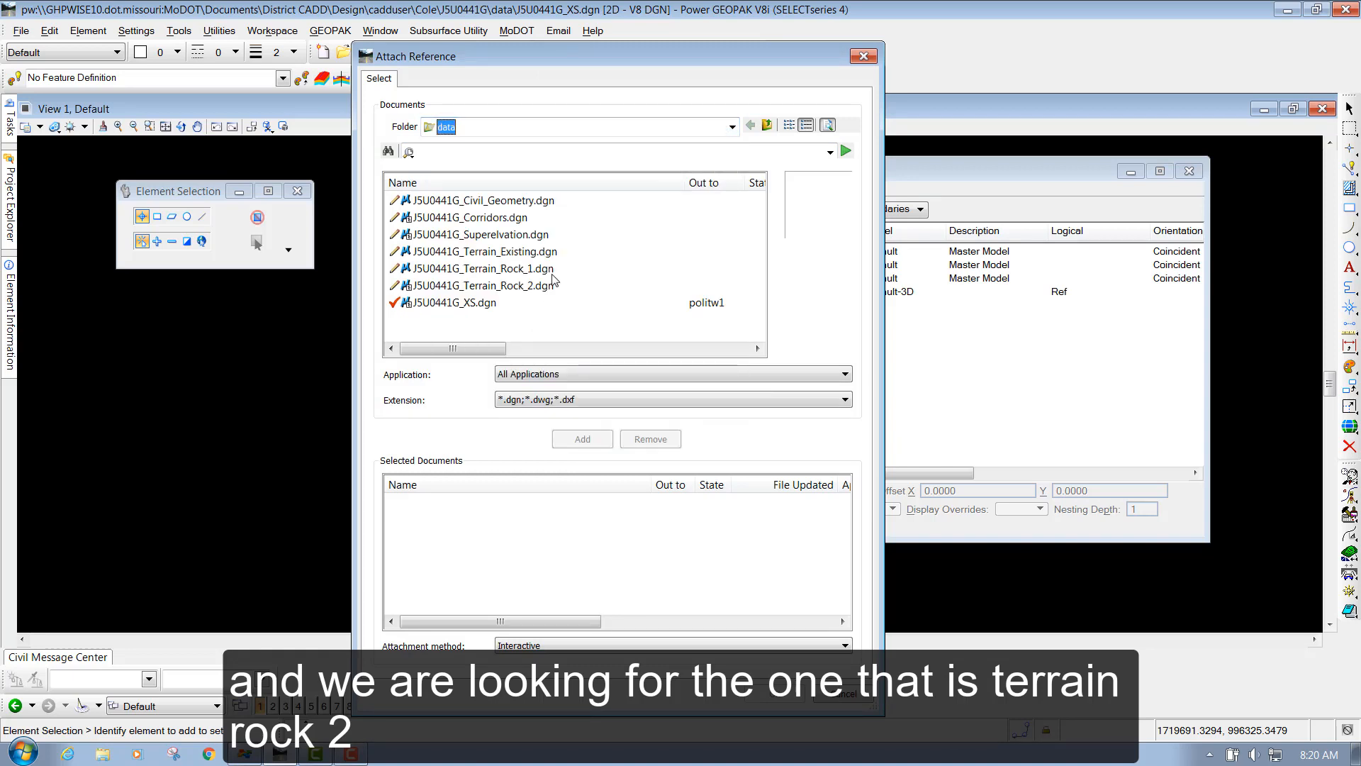
click(518, 287)
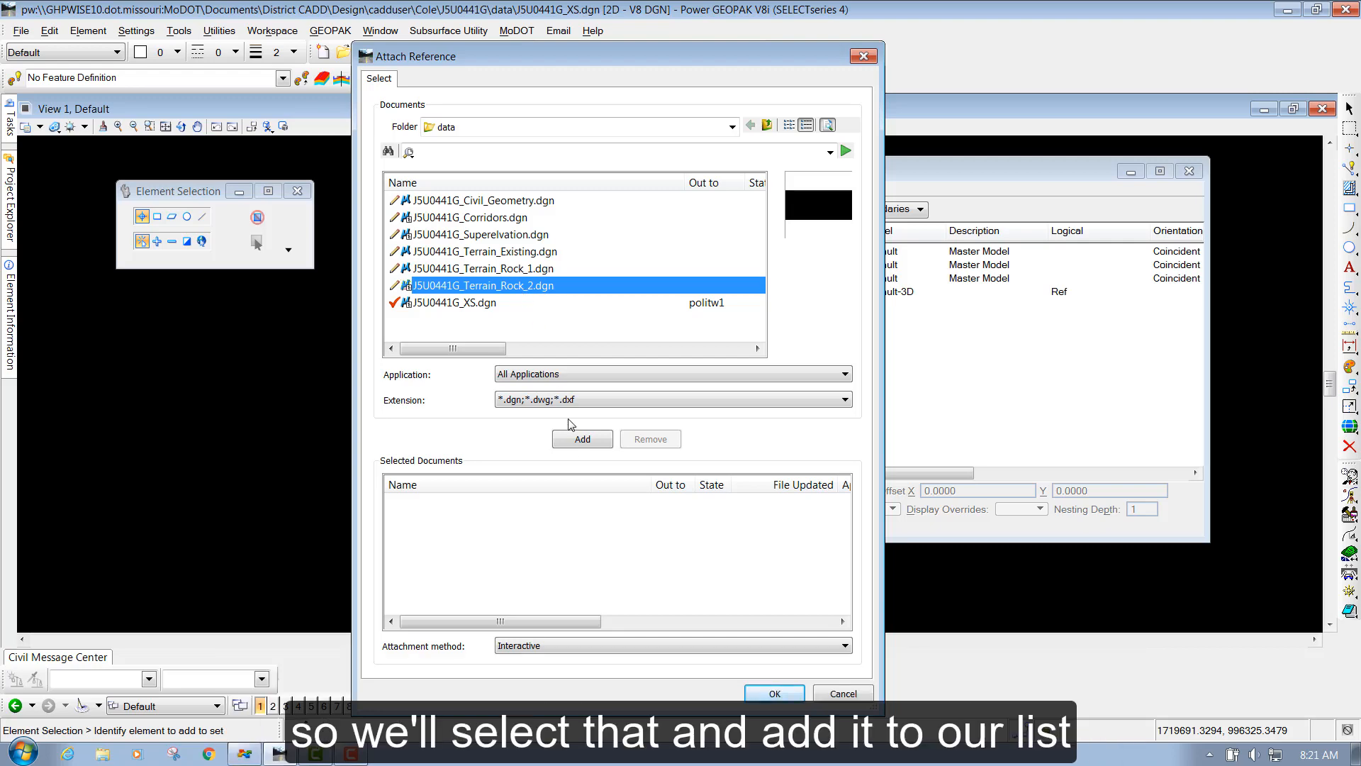
click(573, 442)
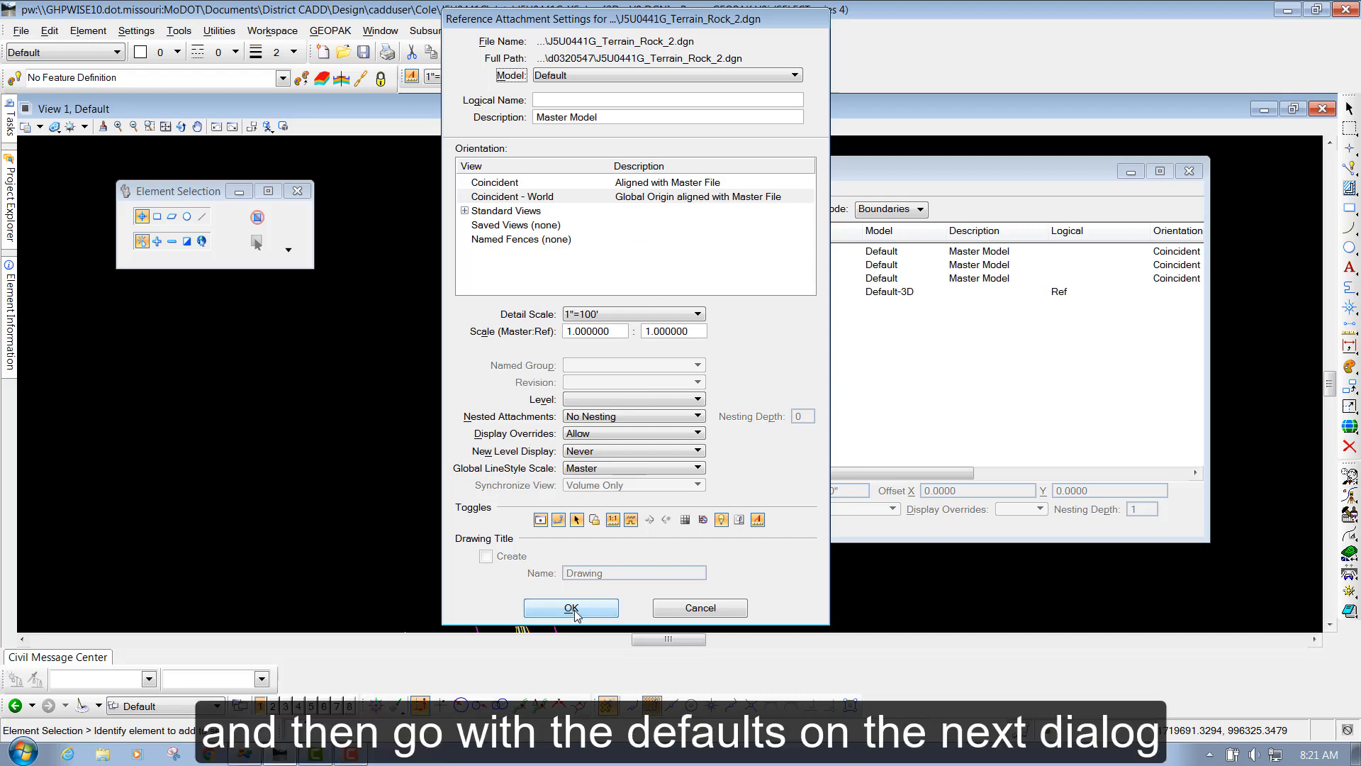
click(571, 608)
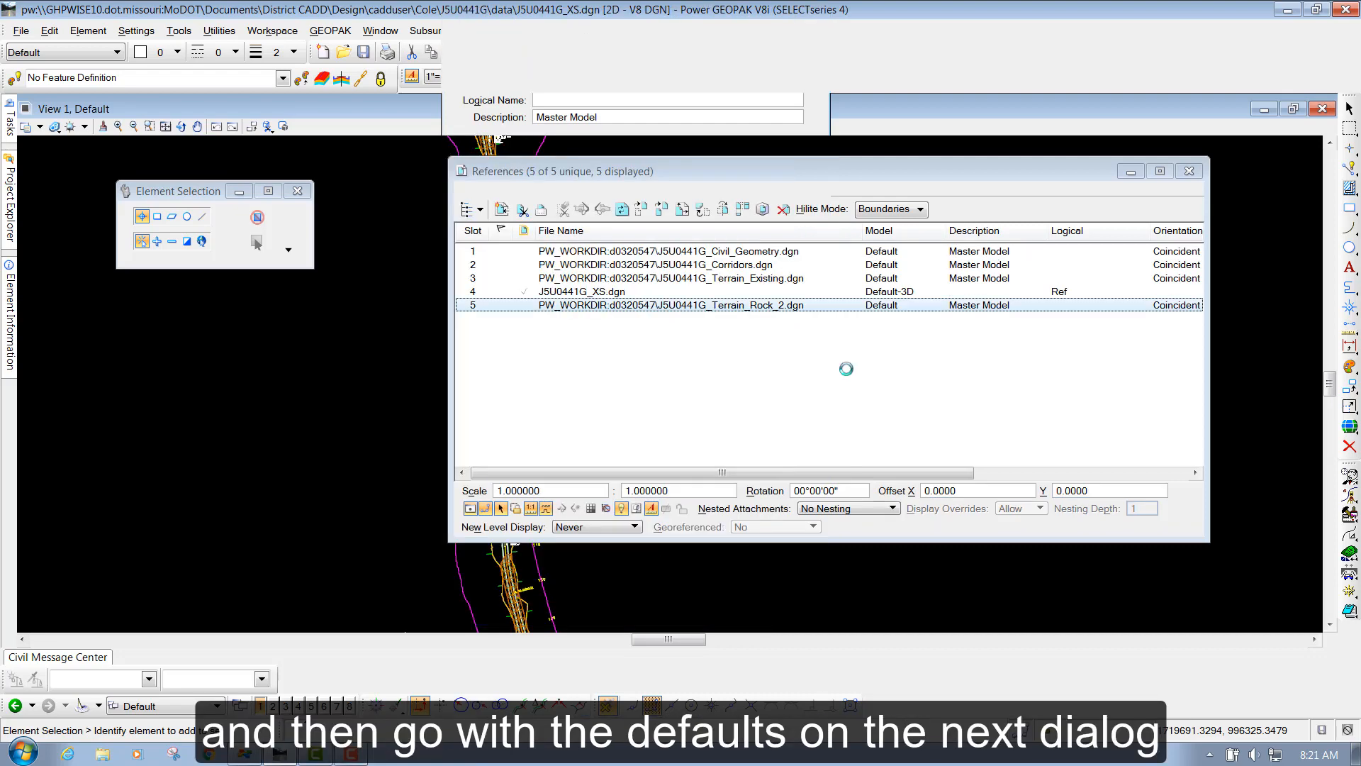
drag(853, 180, 914, 179)
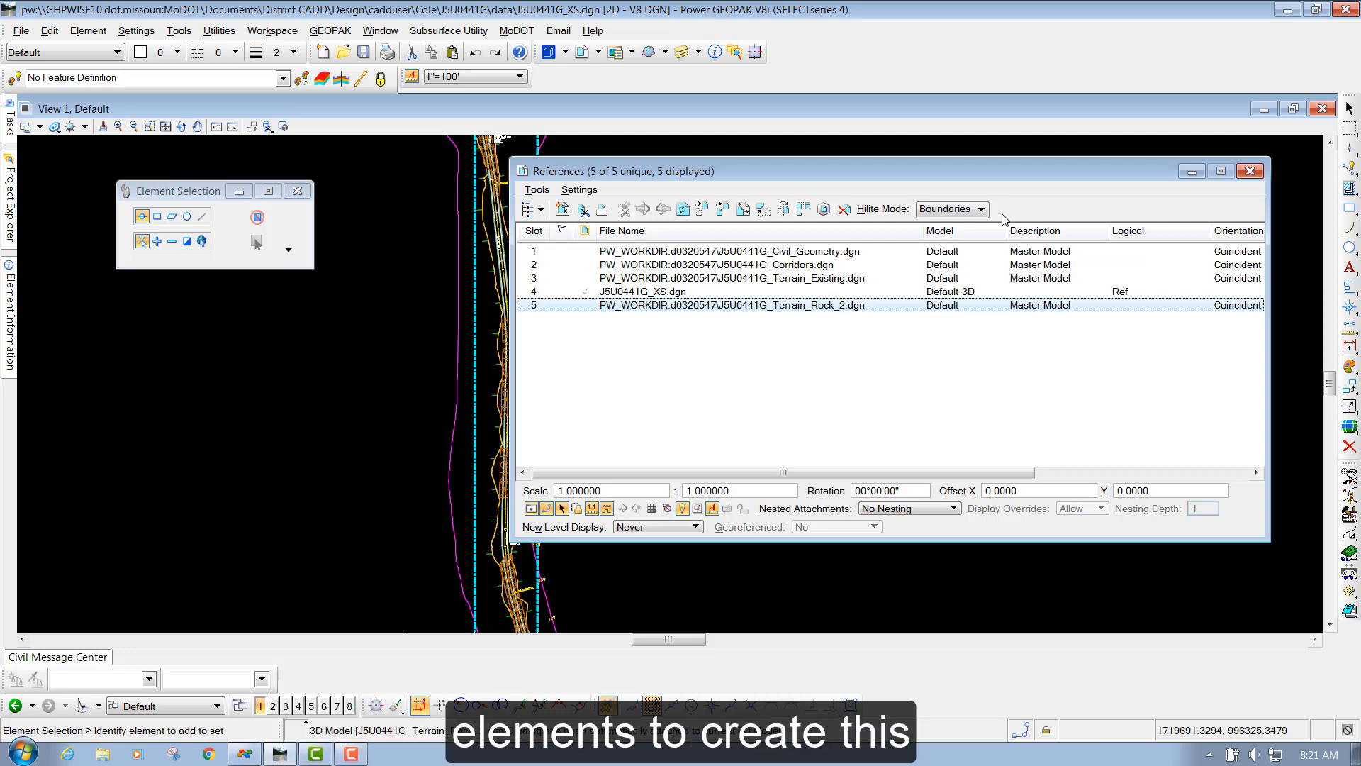
click(1250, 172)
Inspect the referenced rock terrain along the roadway, and keep the Corridor Modeling tools docked and unobstructed beside the view.
scroll(518, 405, up, 4)
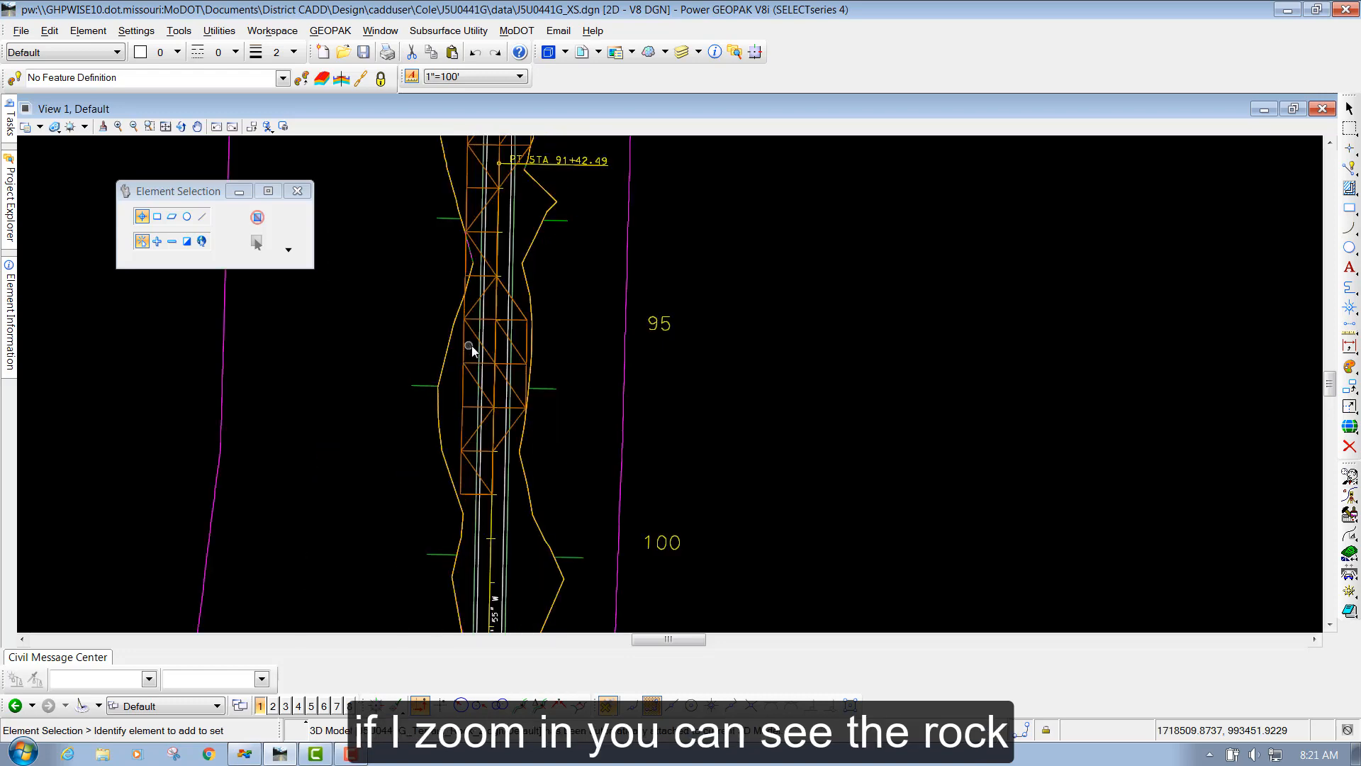
scroll(538, 310, down, 5)
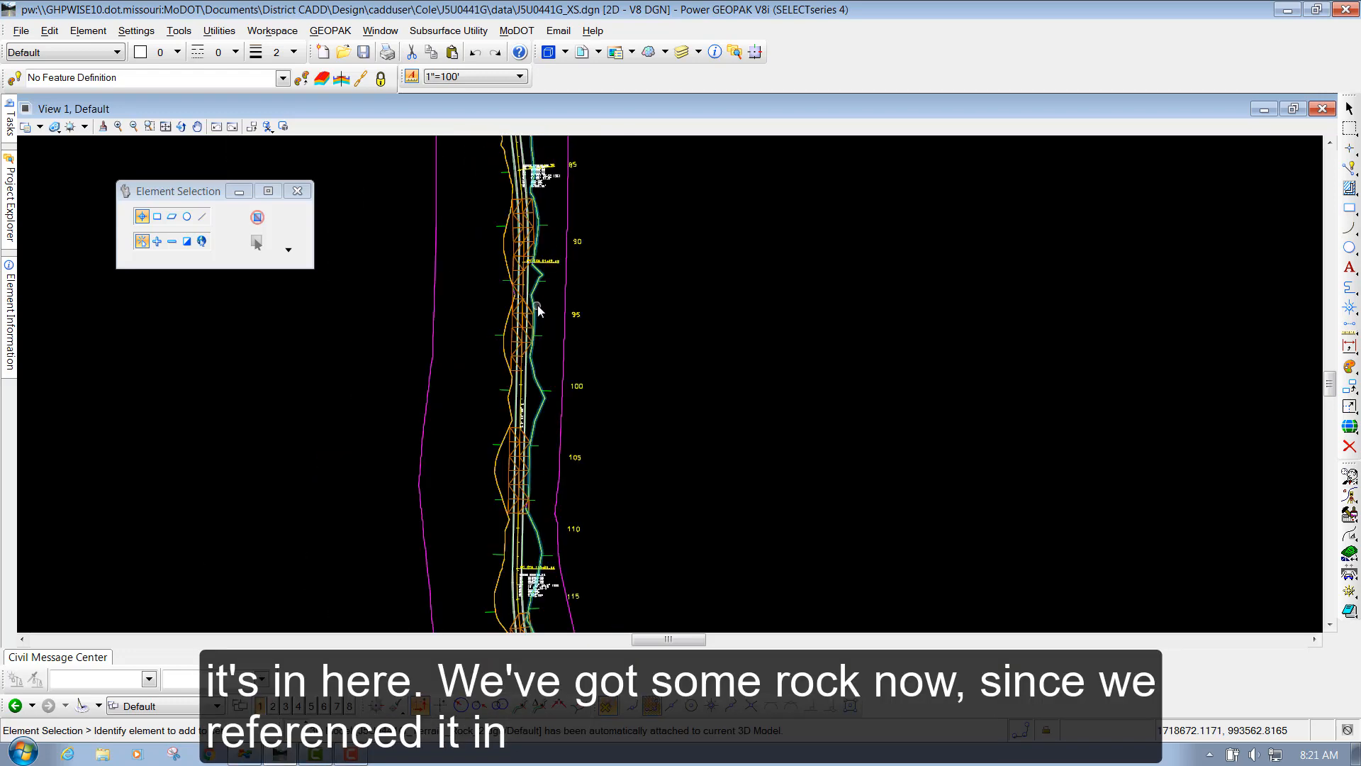
scroll(537, 310, down, 2)
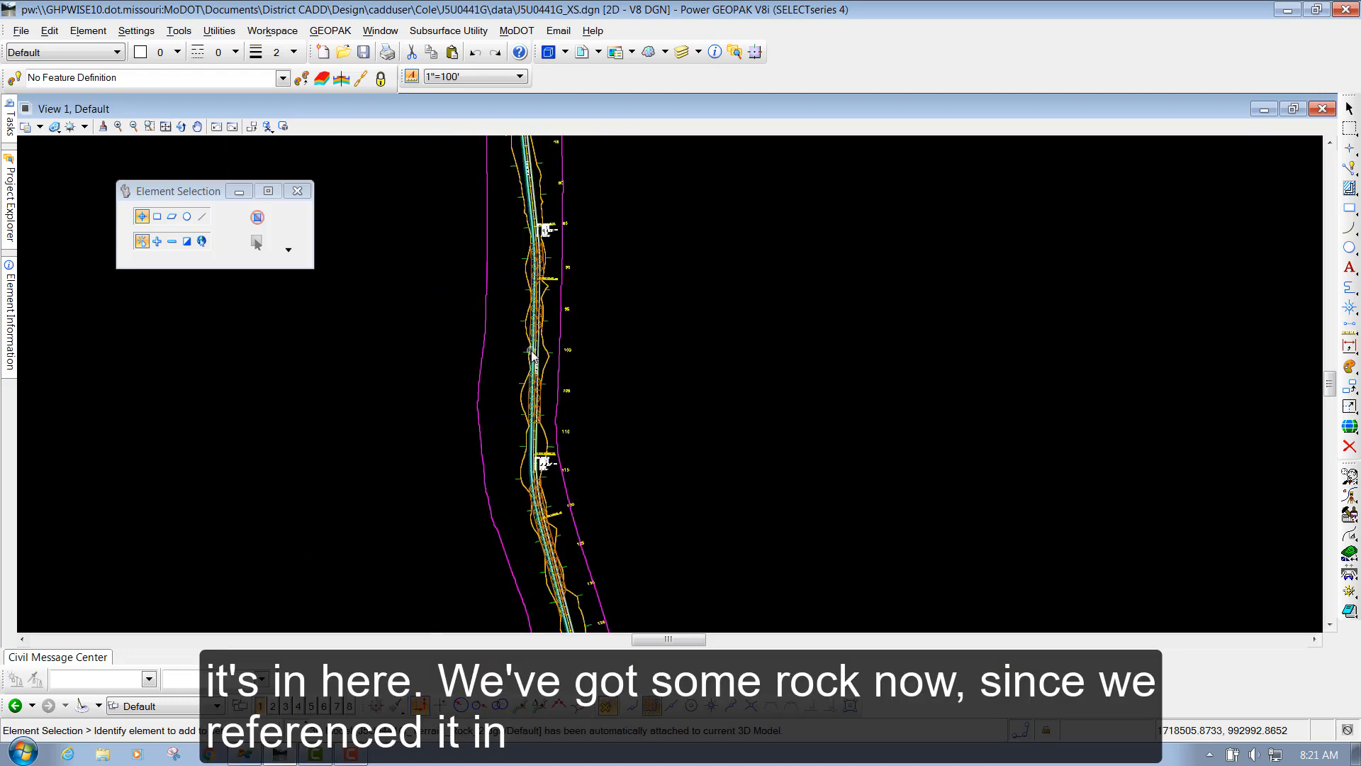
scroll(531, 355, down, 4)
scroll(544, 450, up, 7)
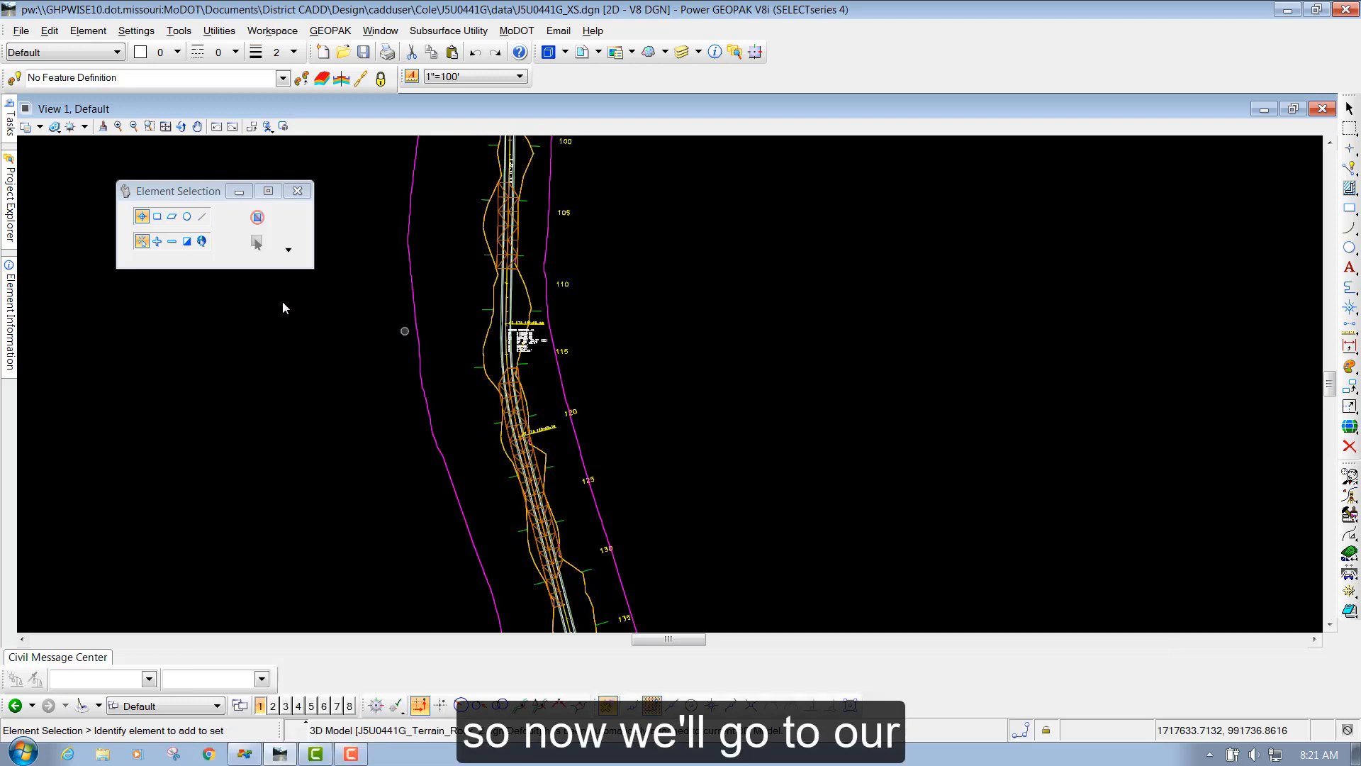
click(11, 128)
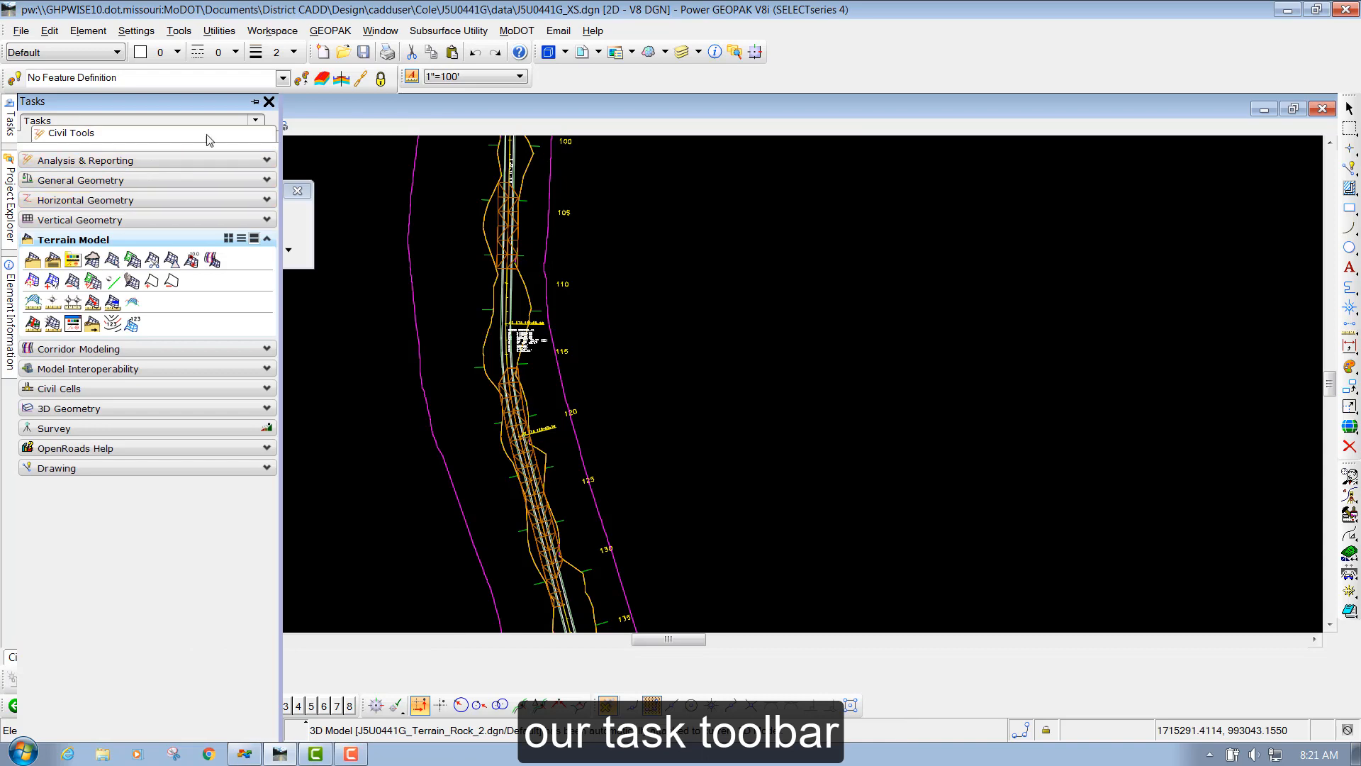
click(256, 101)
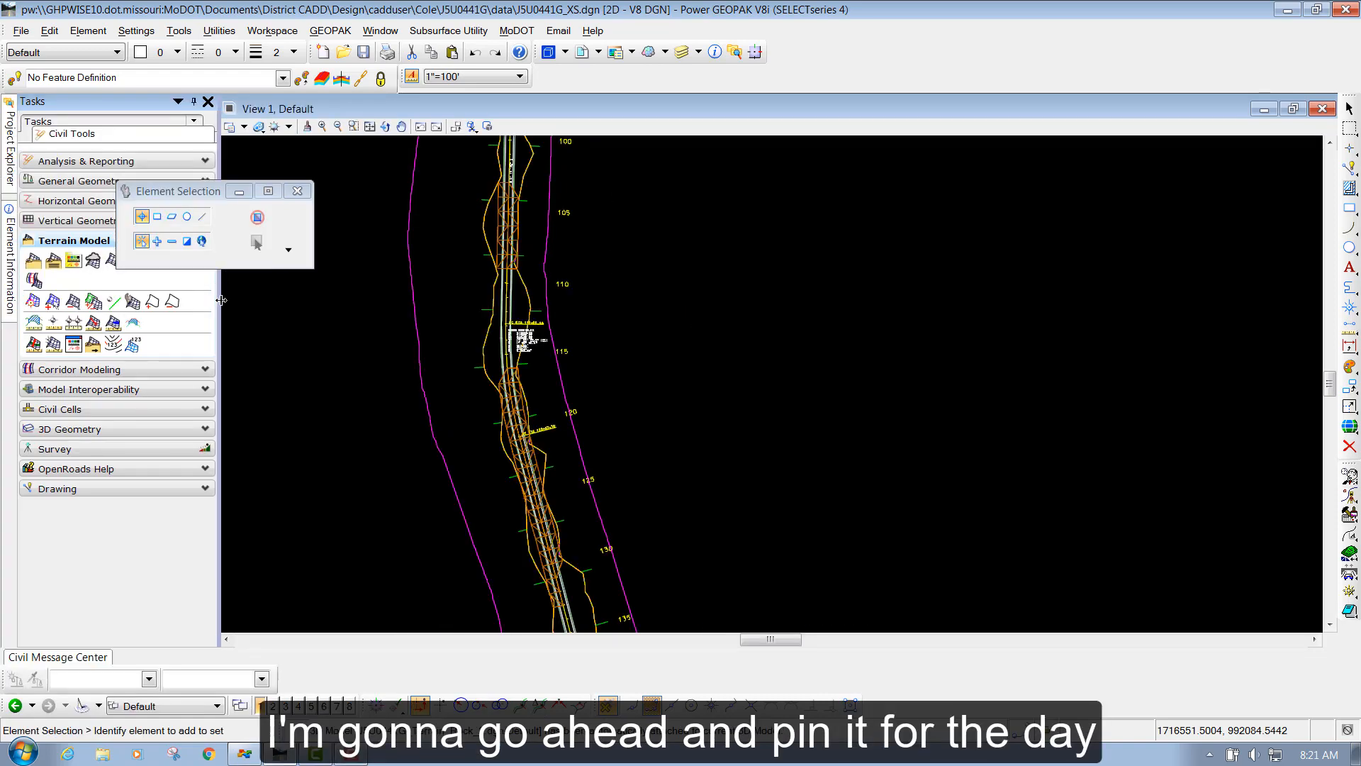
drag(221, 301, 243, 301)
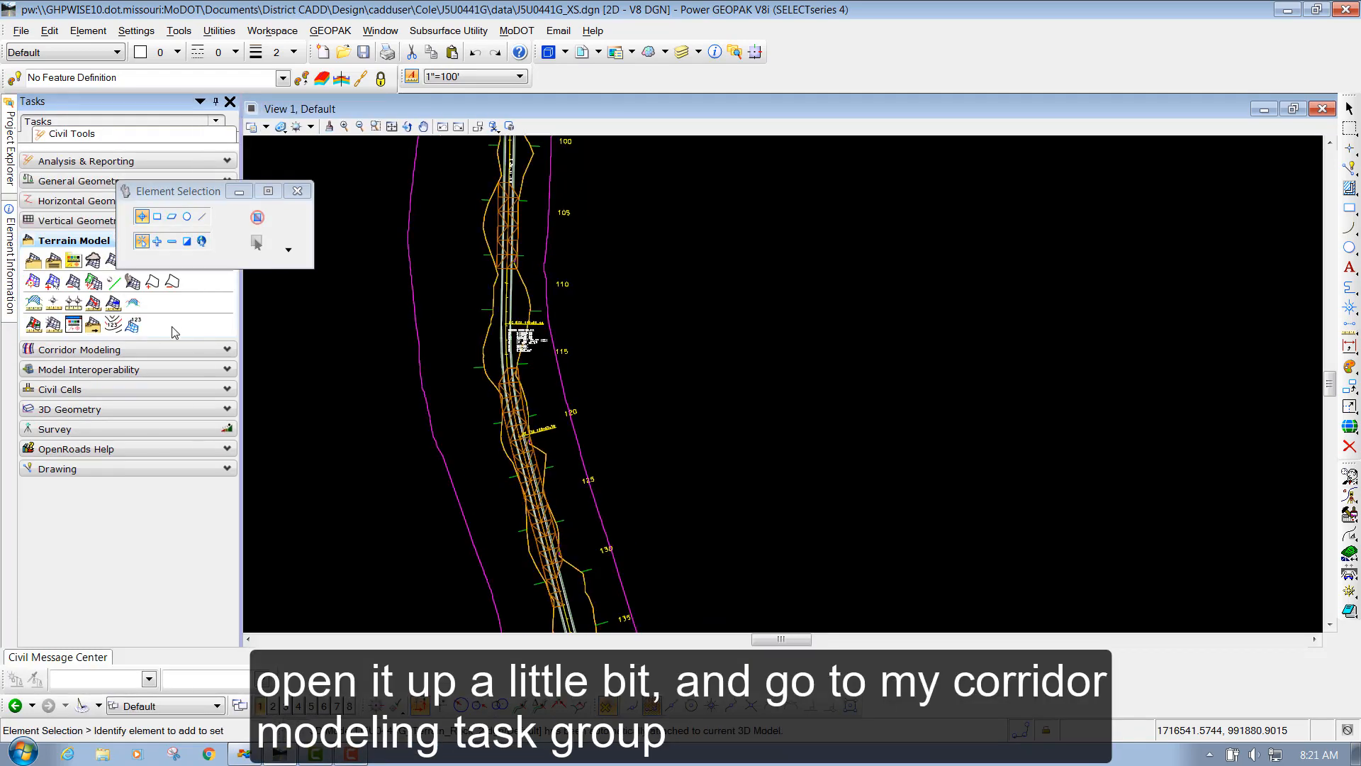
click(106, 349)
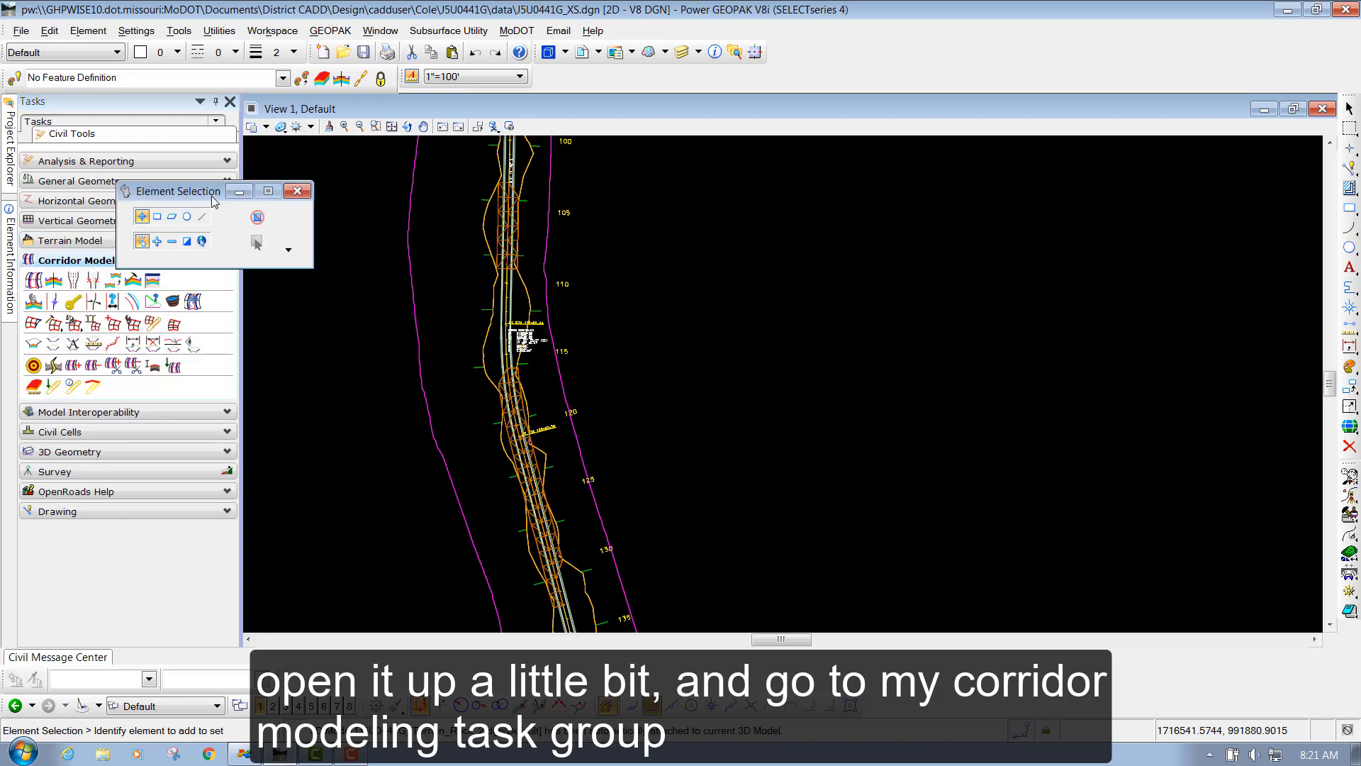
drag(212, 201, 342, 176)
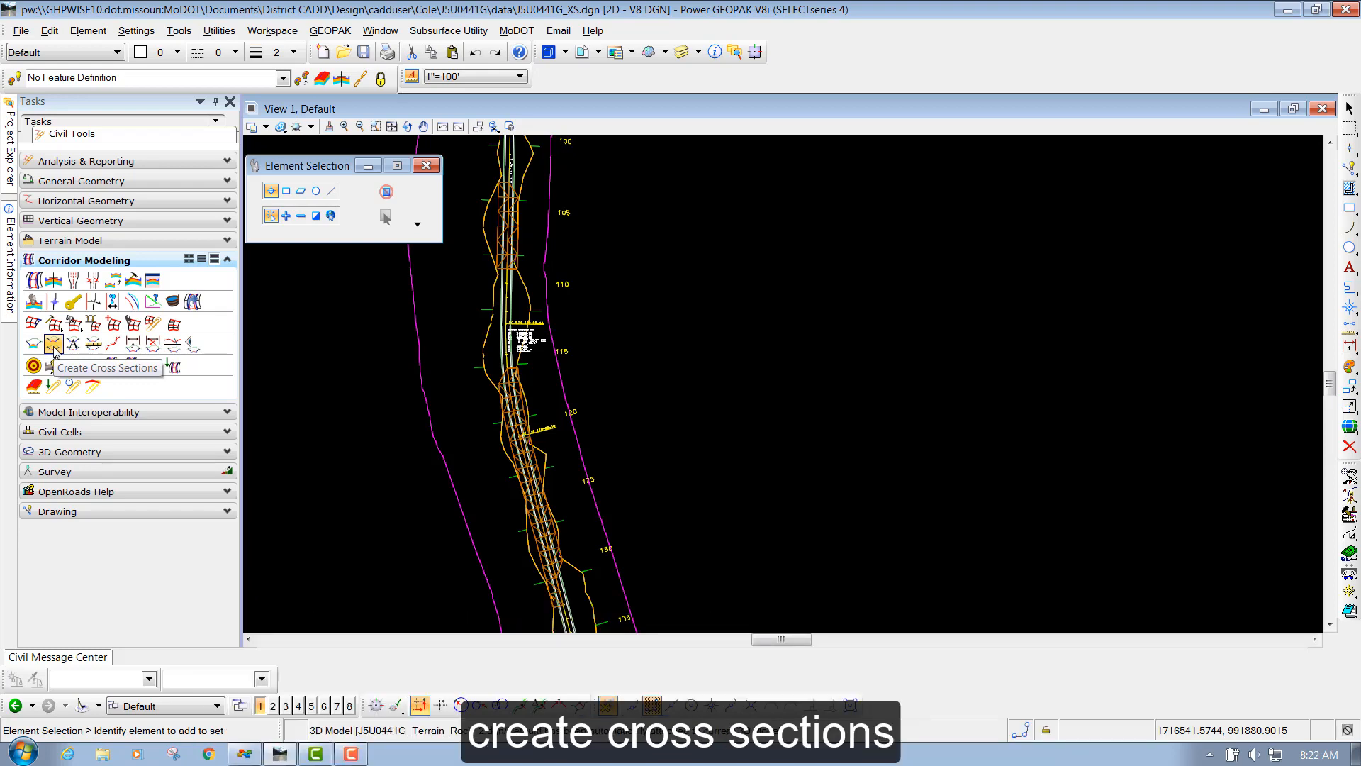
Start Create Cross Sections using the RTE179 complex element as the alignment.
click(54, 345)
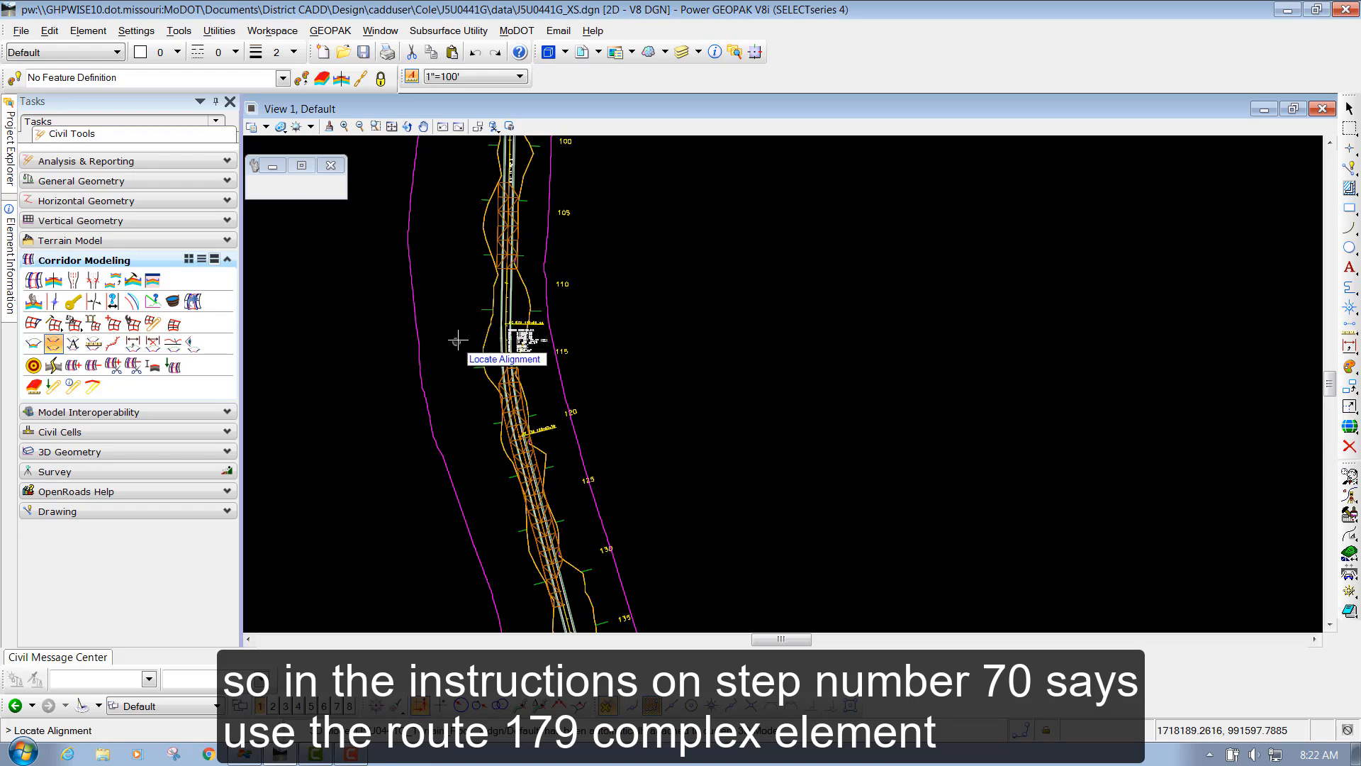
scroll(522, 316, up, 5)
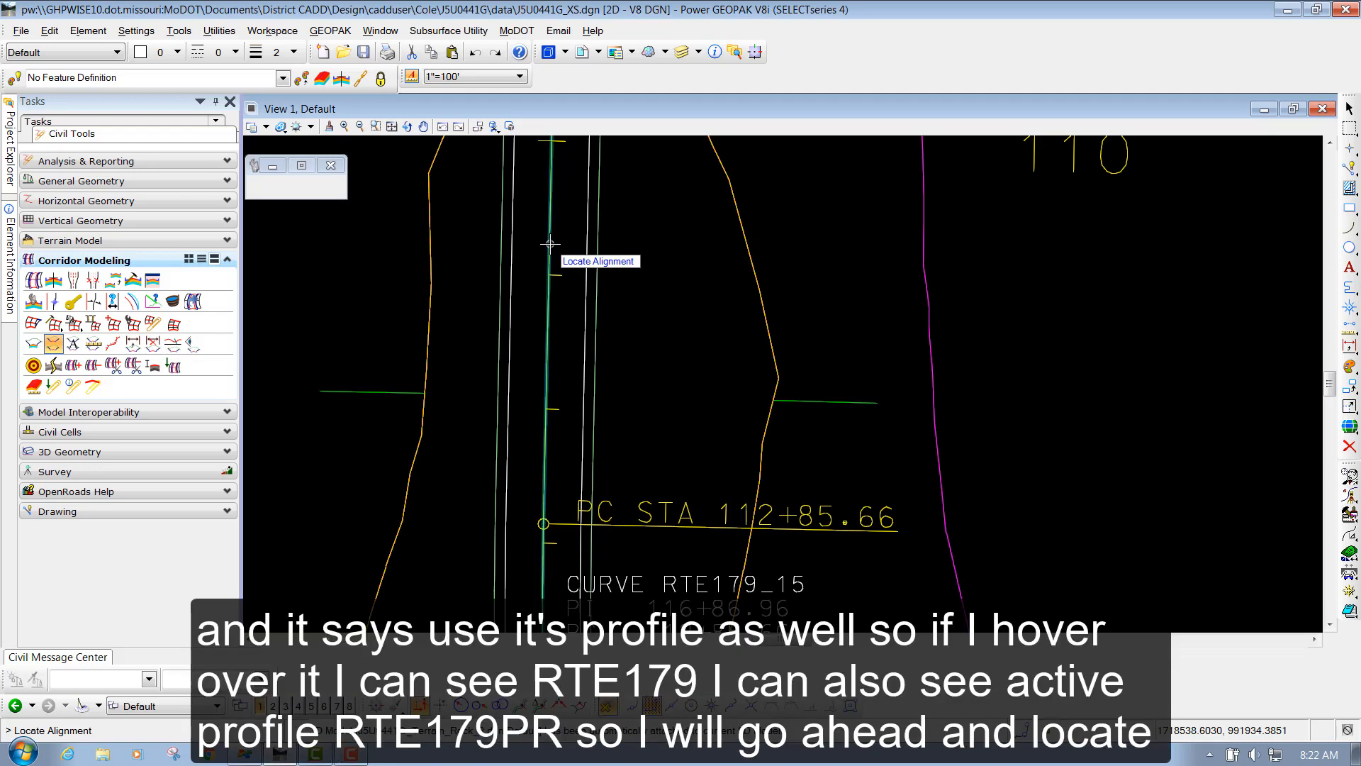
mouse_move(550, 239)
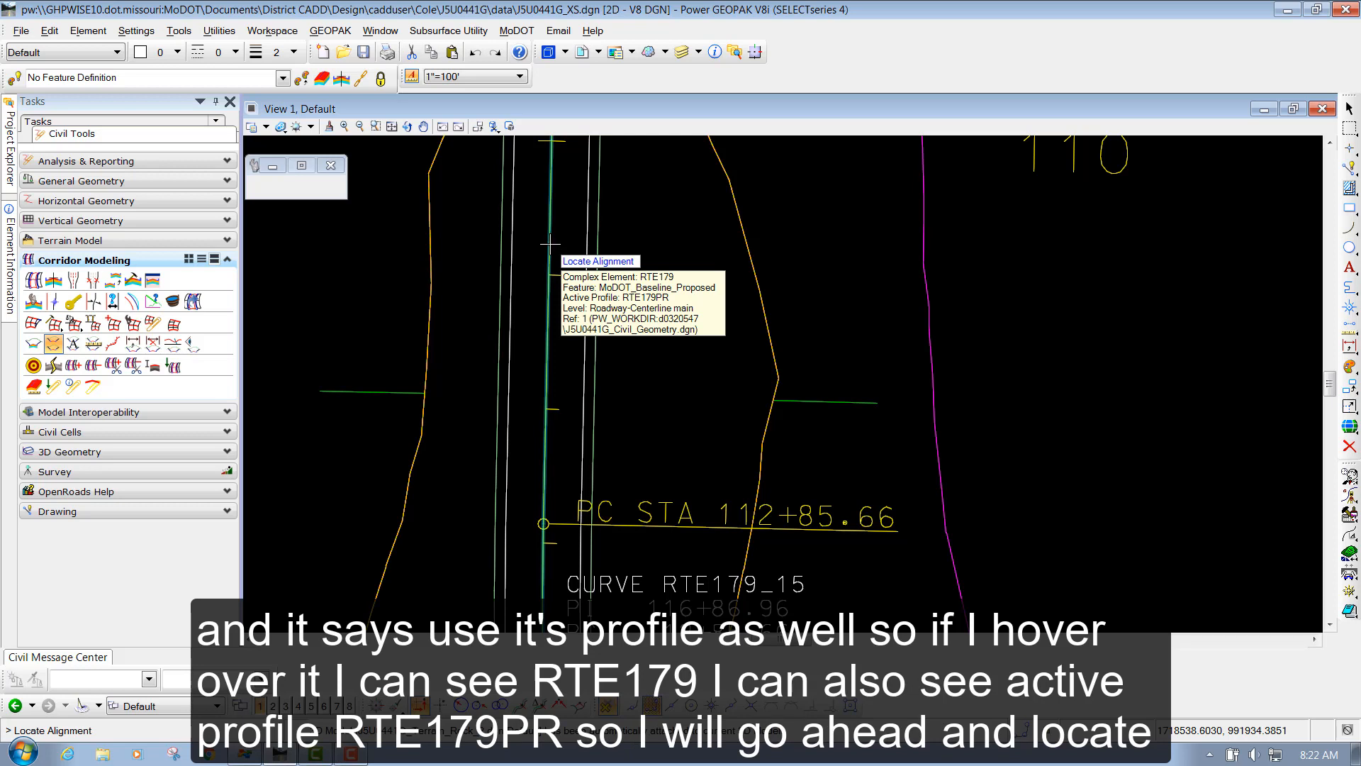
click(644, 205)
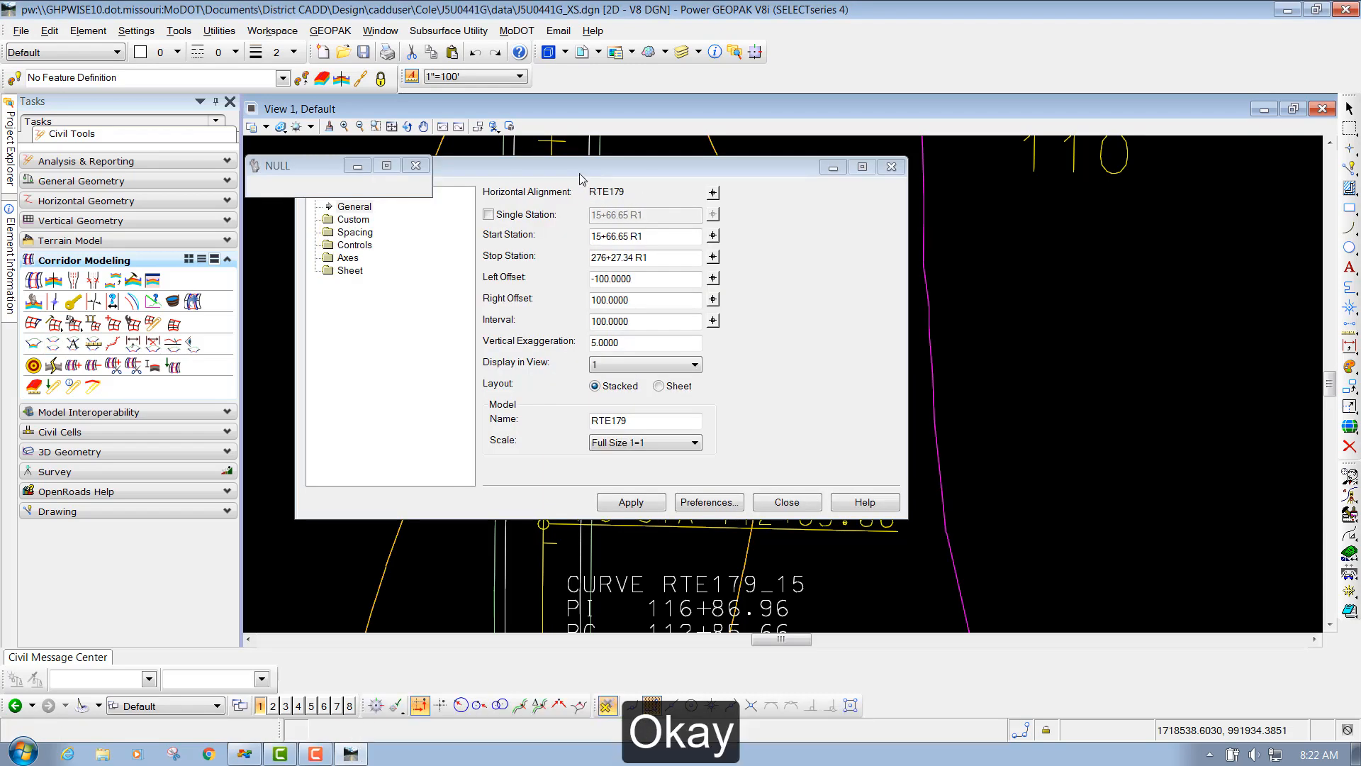
drag(575, 176, 812, 180)
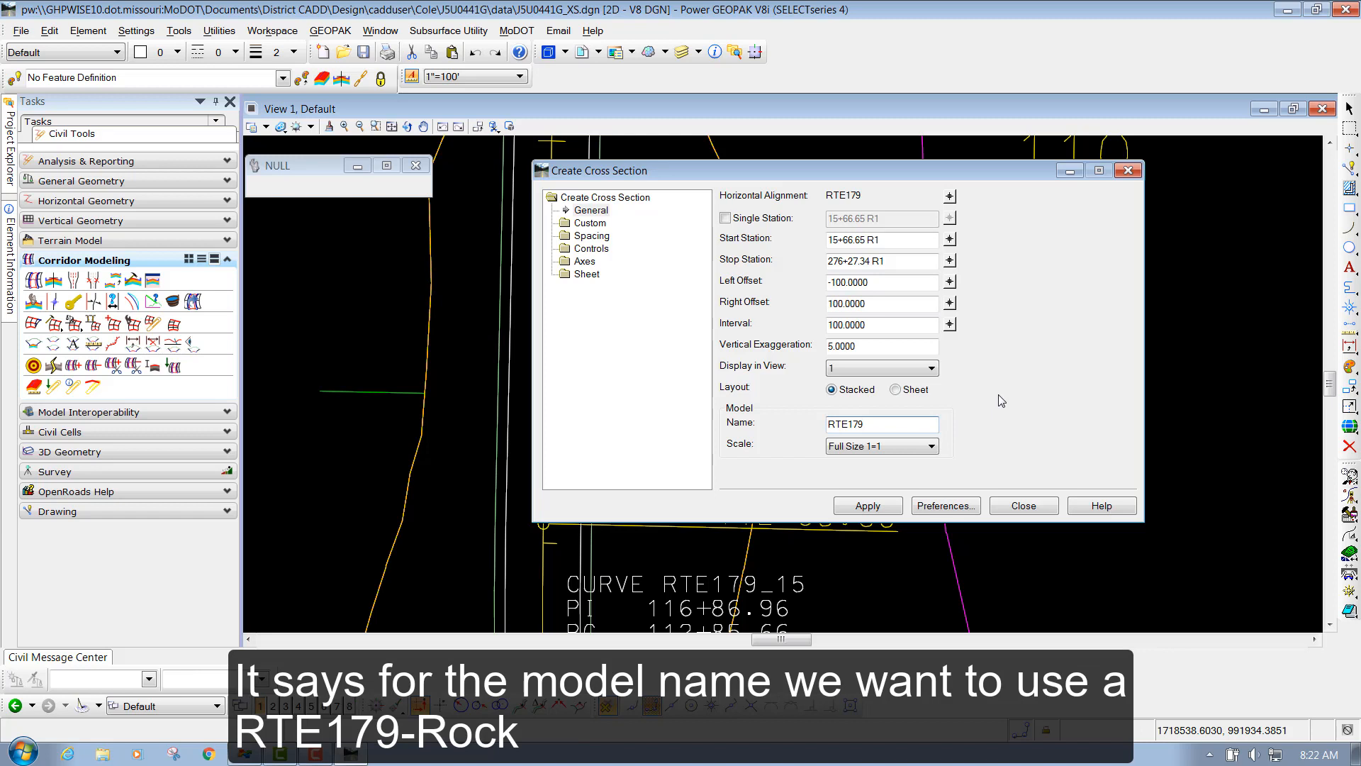
Name the cross section model RTE179-Rock and set its start station to 62+00.
text(-Rock)
click(901, 242)
drag(901, 242, 758, 245)
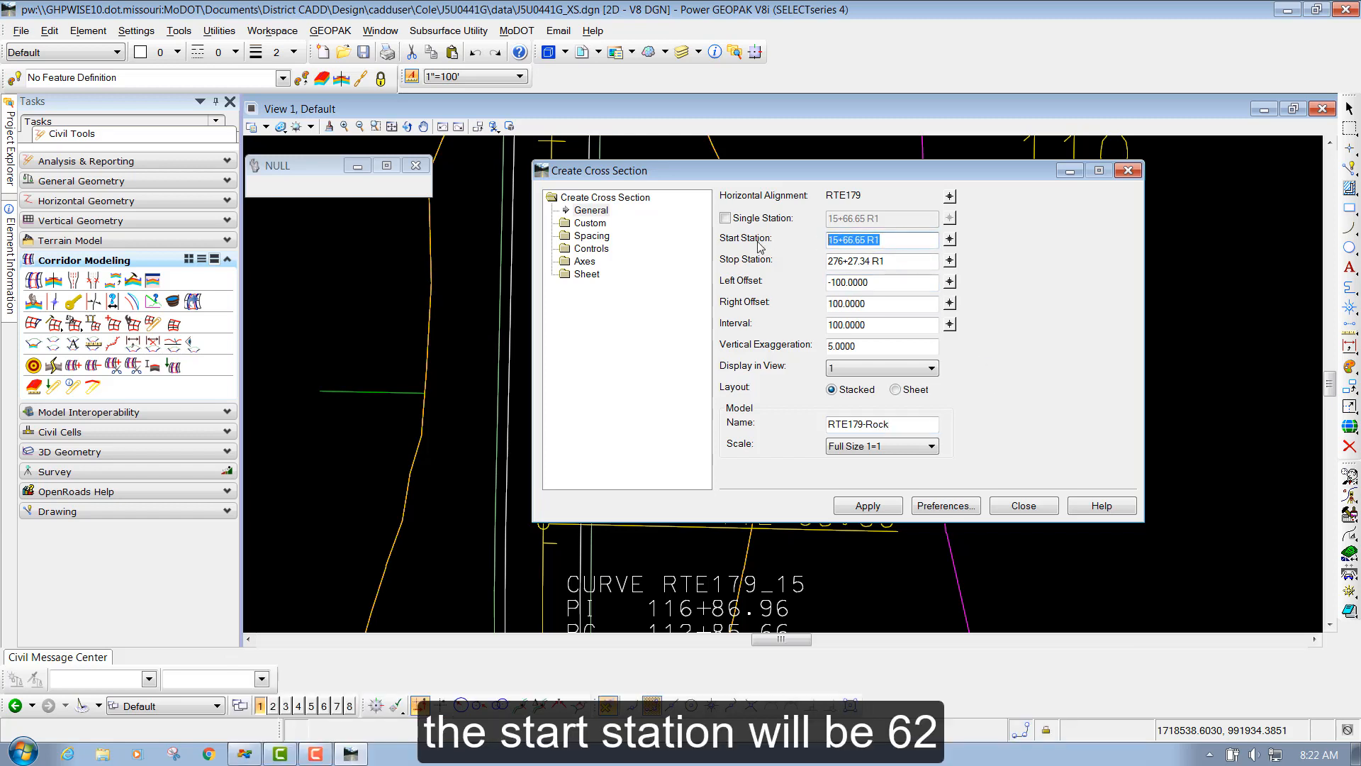
text(62+00)
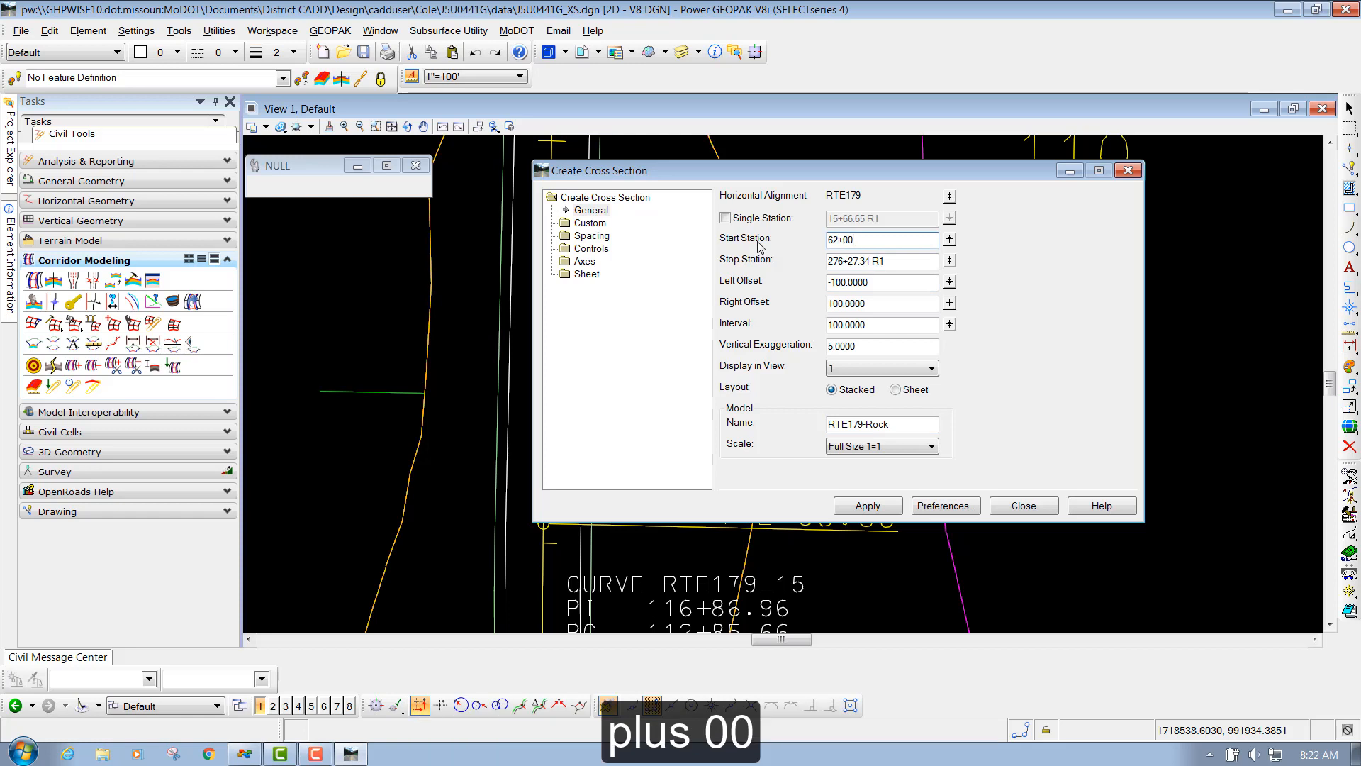
key(Tab)
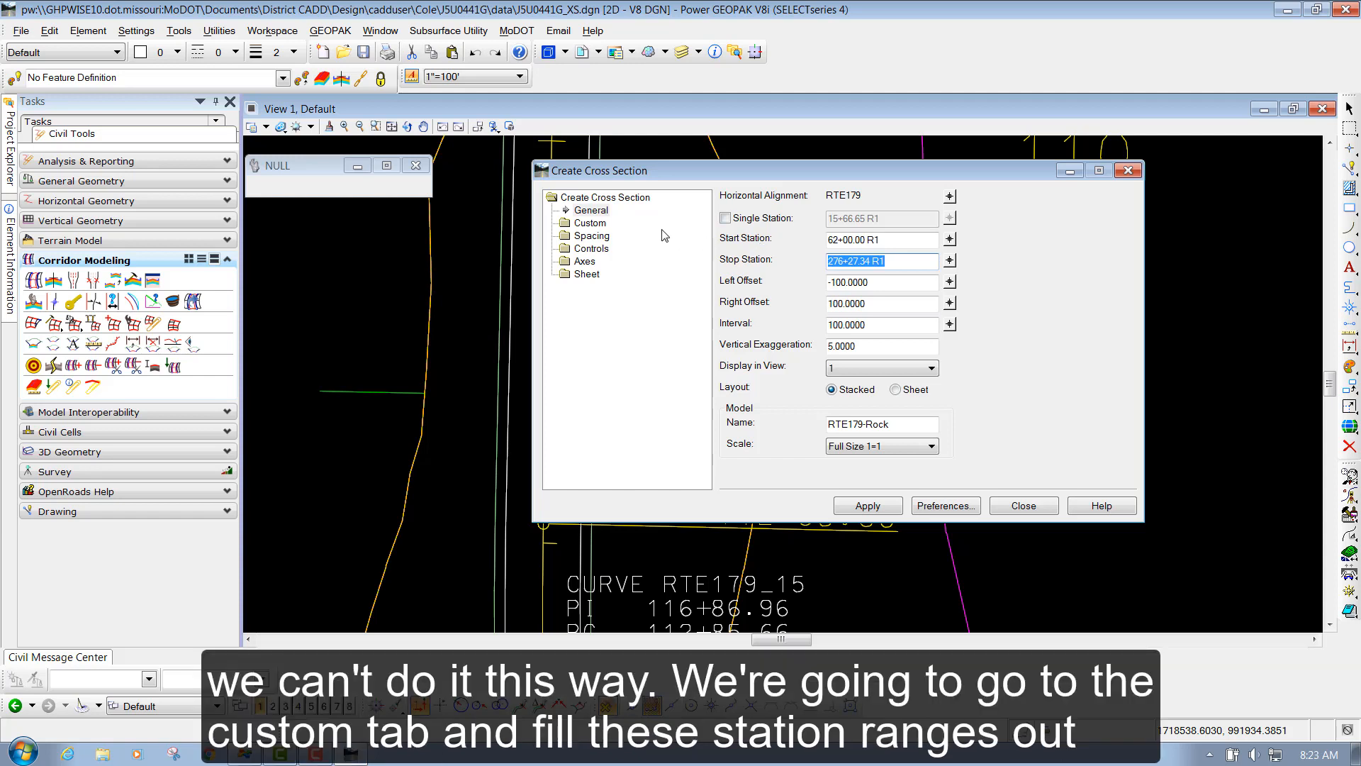
Define a custom station range for the cross sections, starting at 62+00 and stopping at 75+00.
click(590, 223)
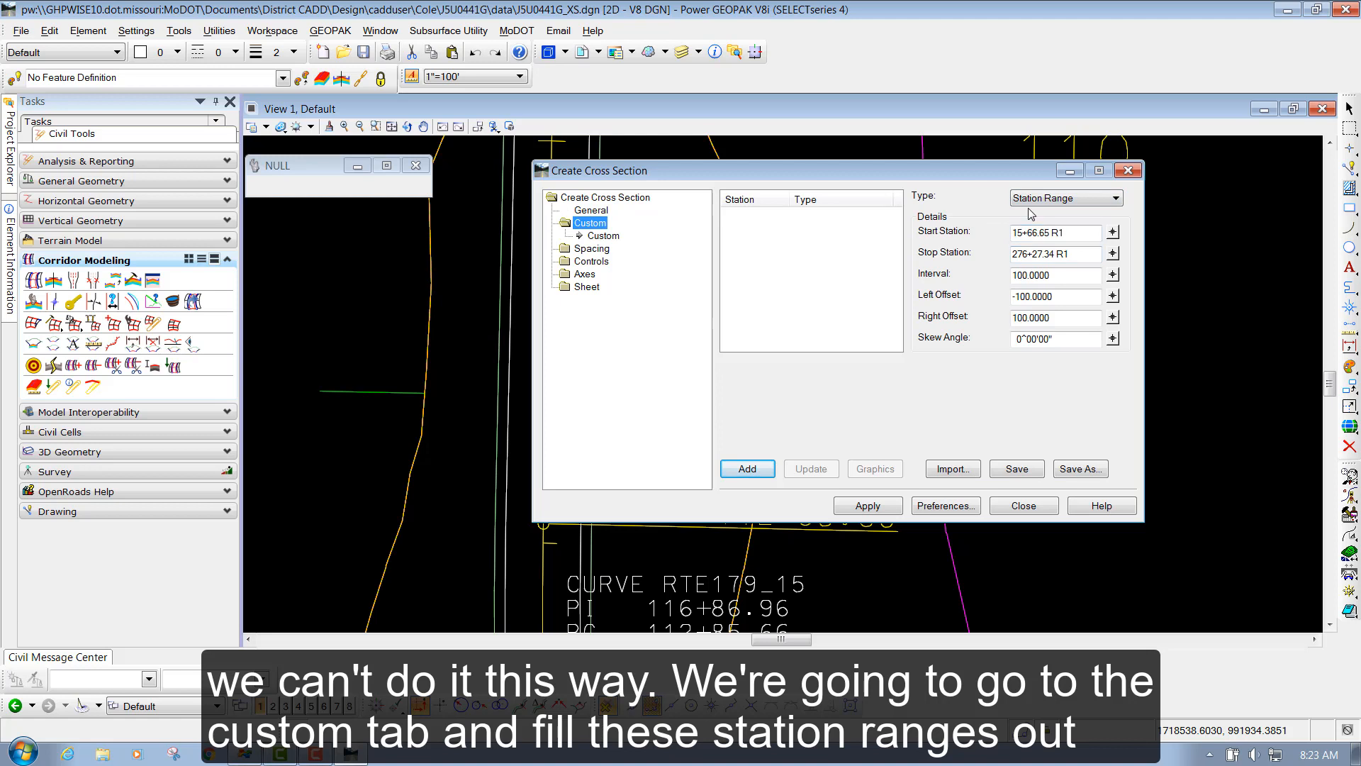
drag(1076, 239, 973, 237)
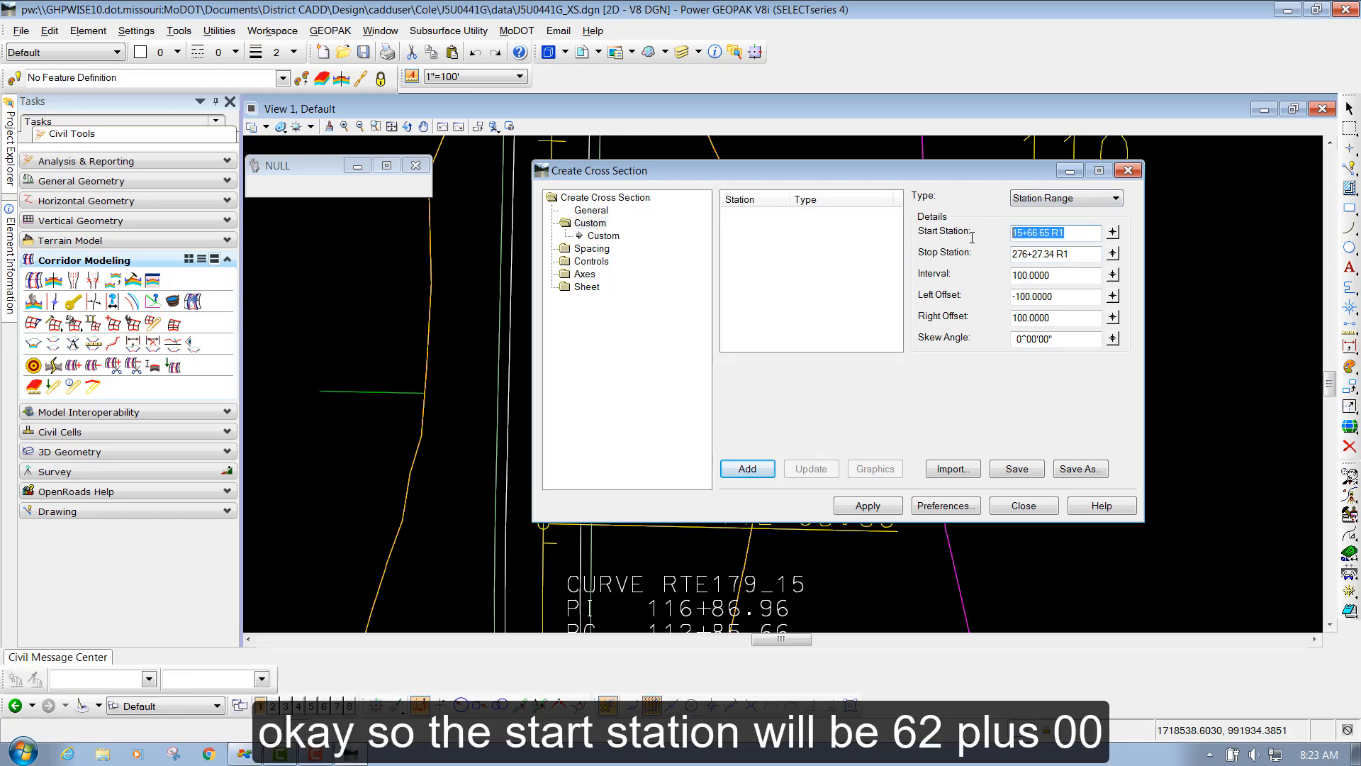
text(62+00)
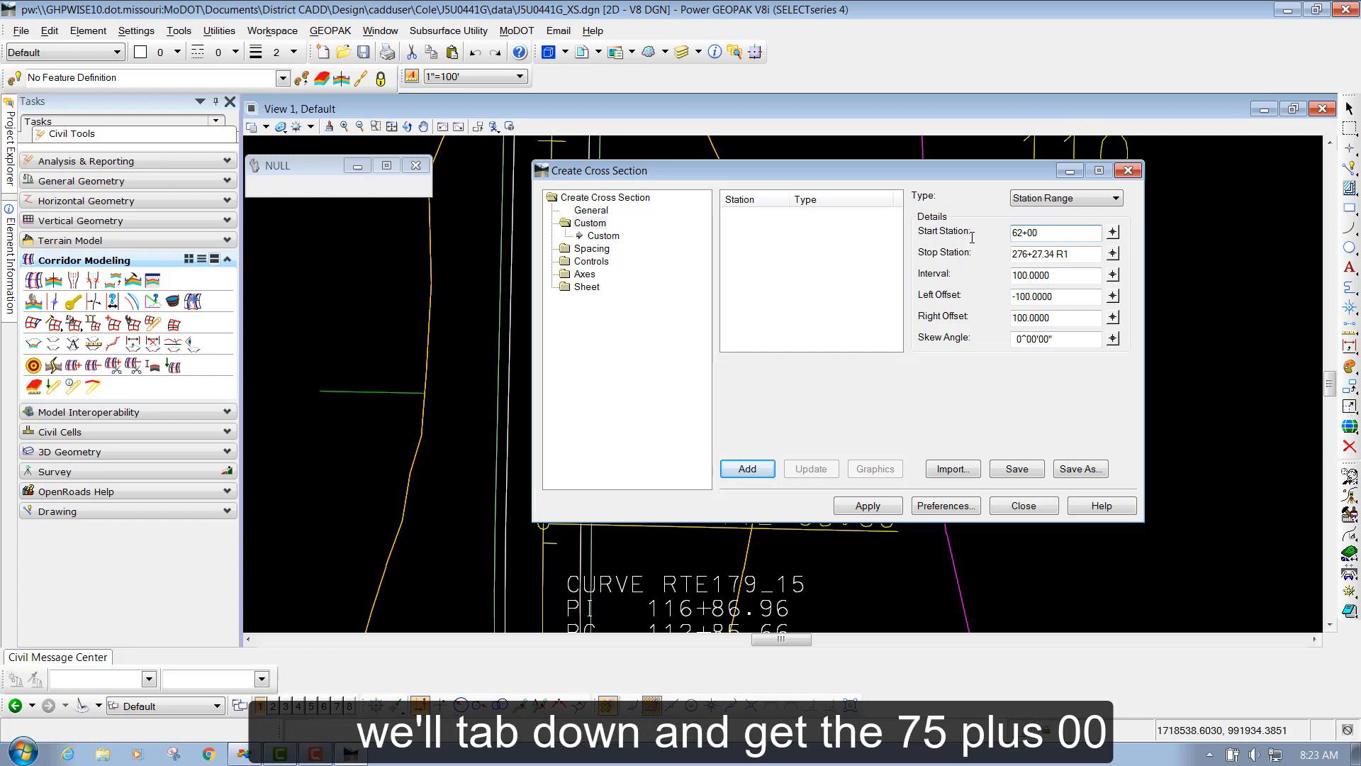
key(Tab)
text(75+00)
key(Tab)
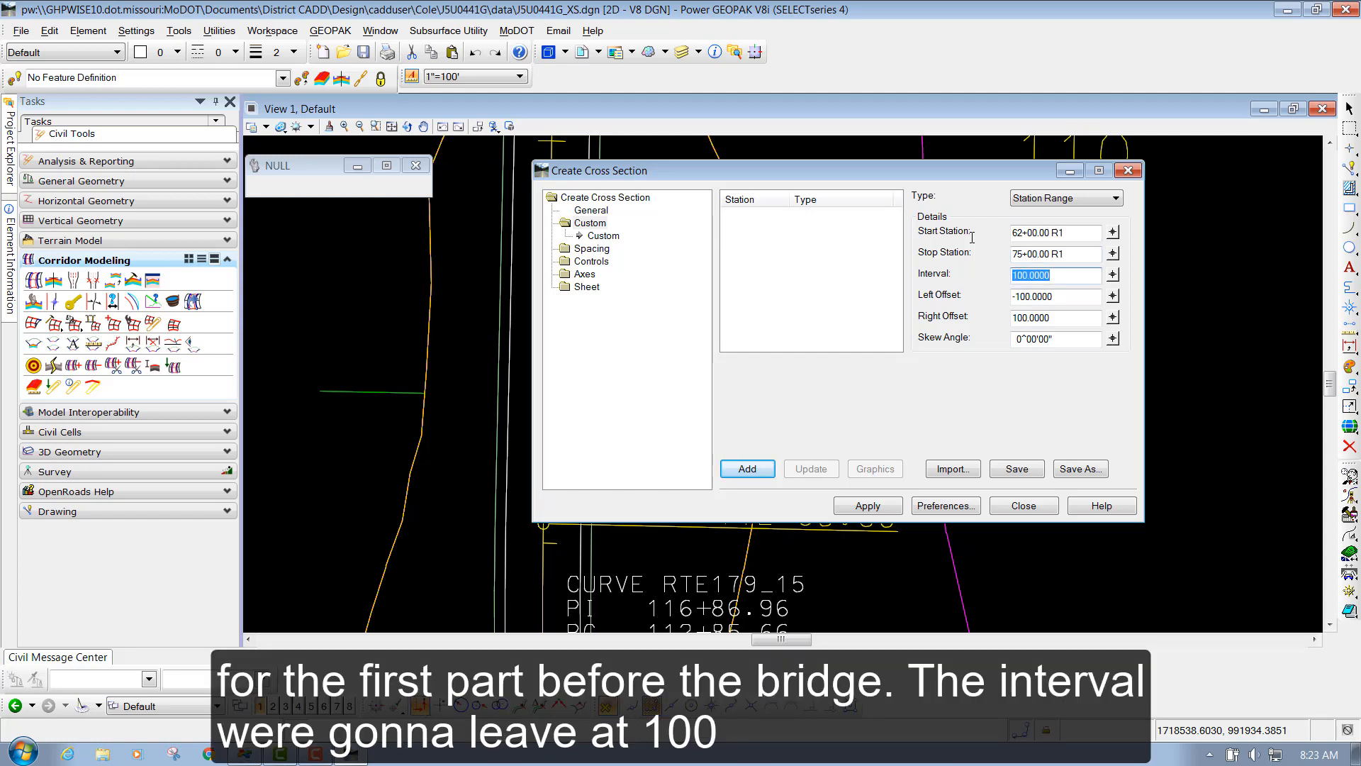
Keep the range's interval and skew angle, and set its left offset to -270 and right offset to 270.
key(Tab)
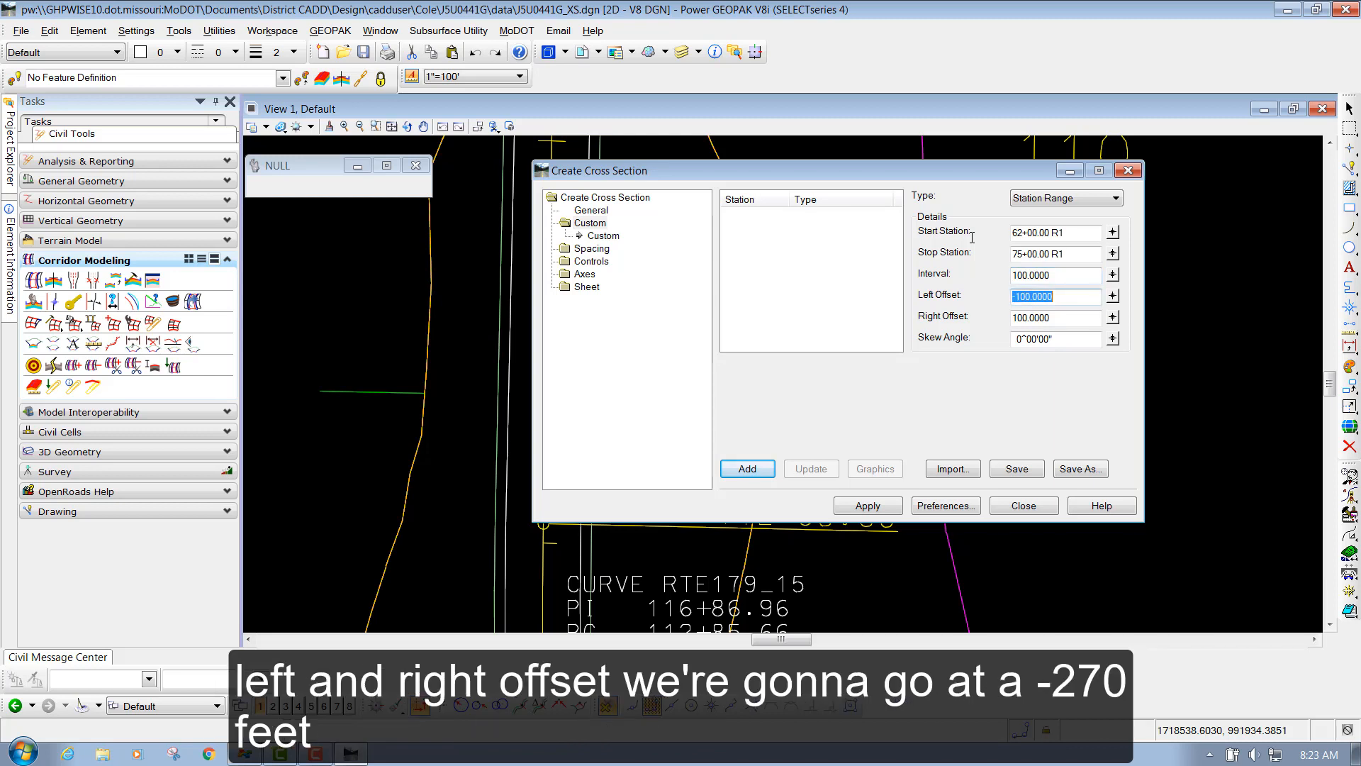
text(-270)
key(Tab)
text(270)
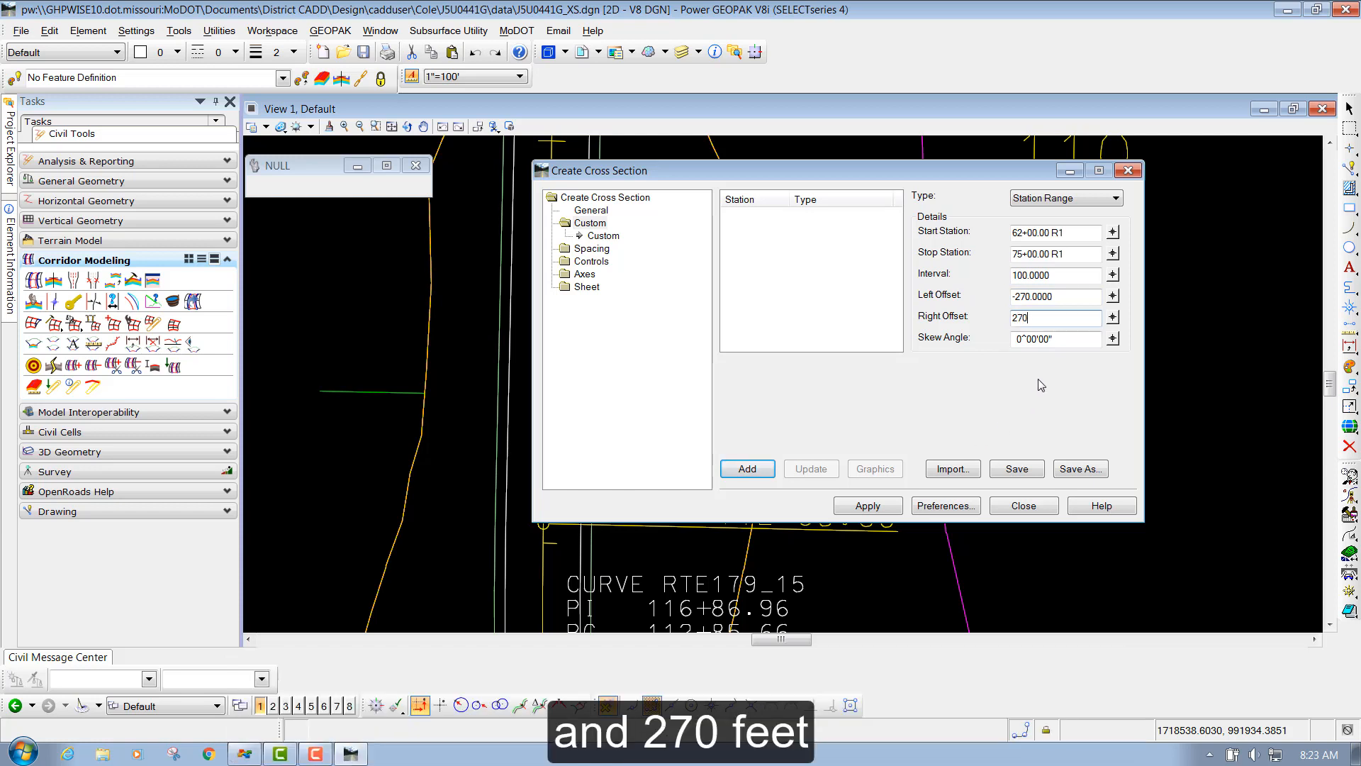
key(Tab)
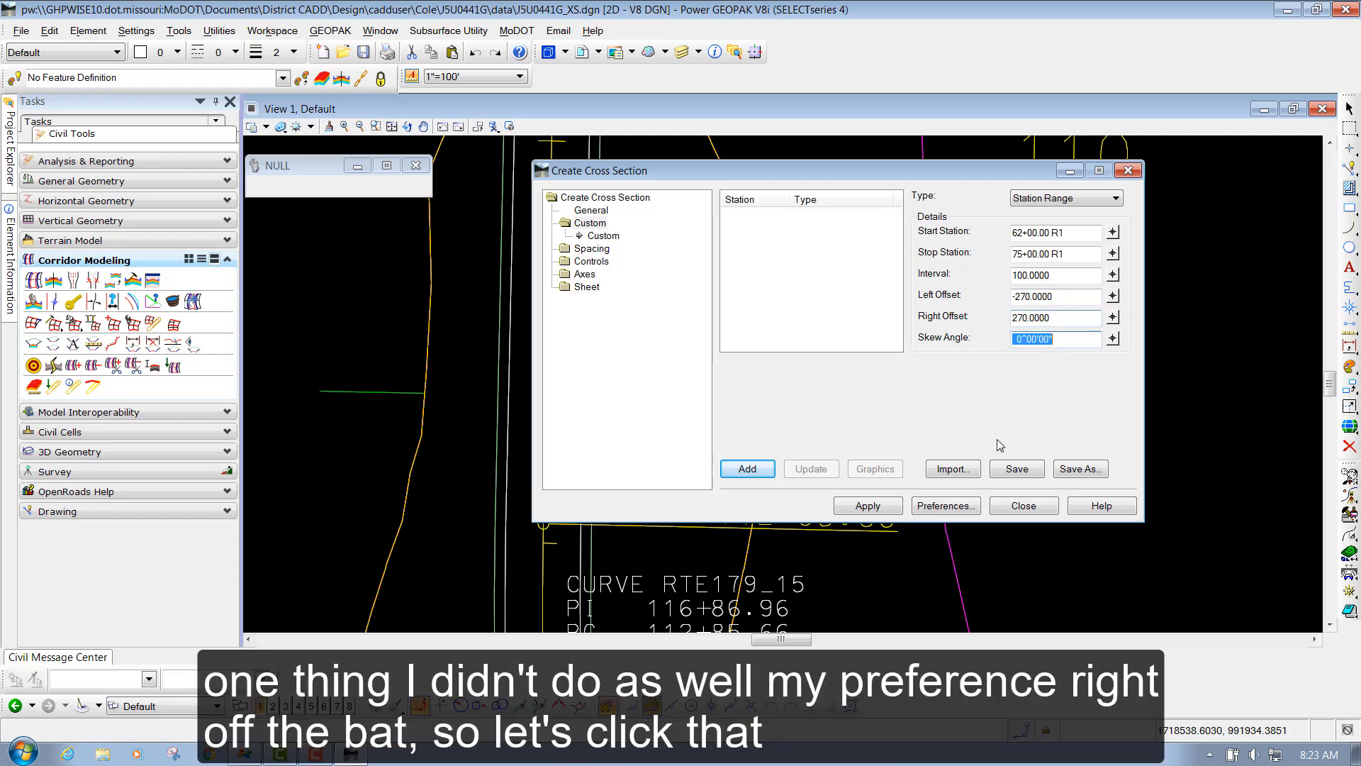
Load the Stacked - XS Only preference for the cross sections and return to the custom range settings.
click(943, 506)
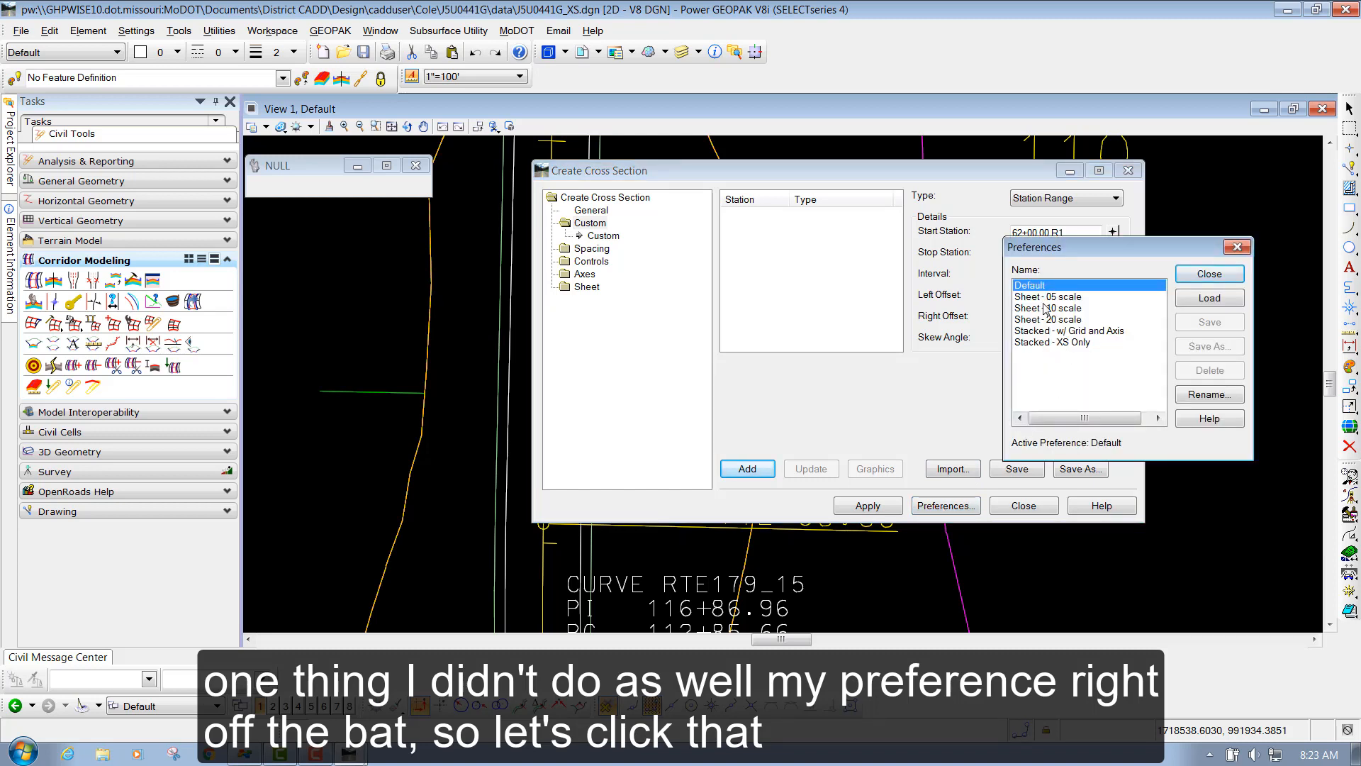
click(1055, 343)
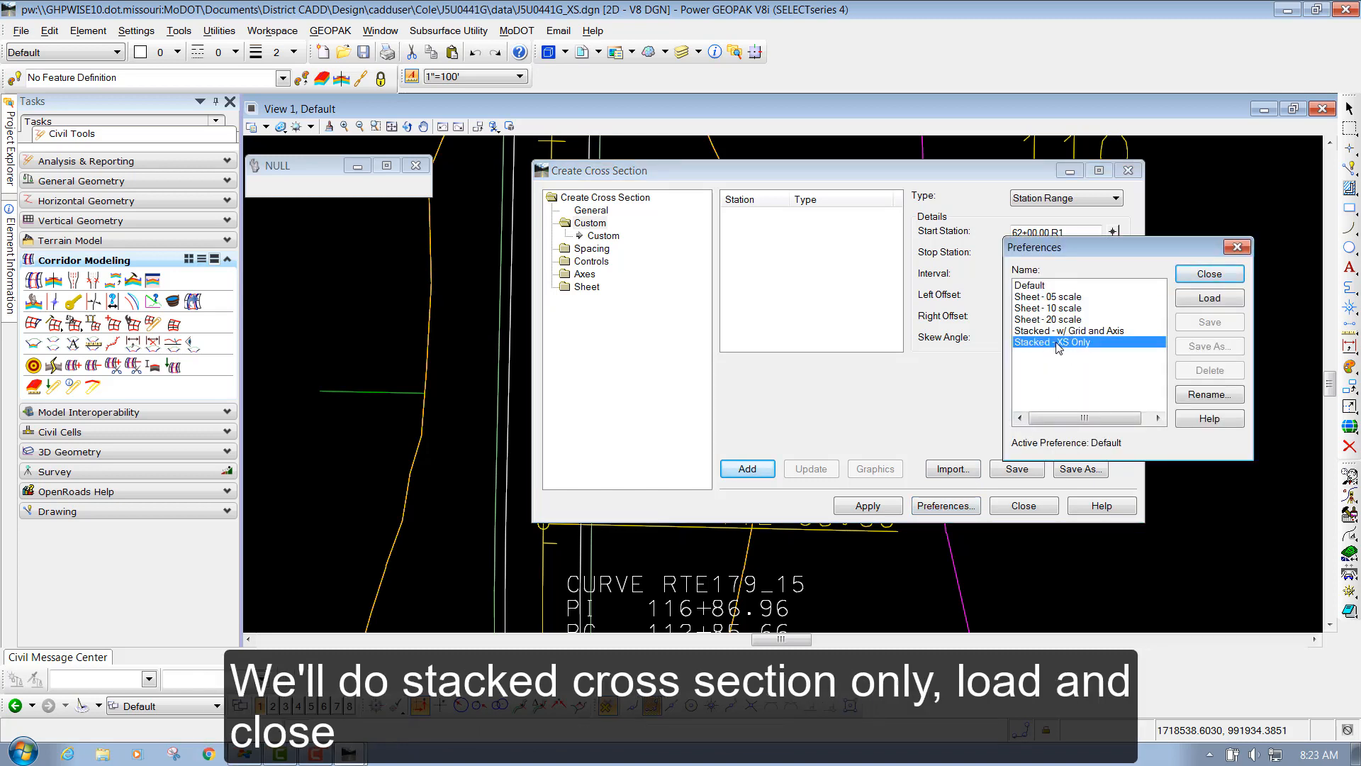
click(1199, 291)
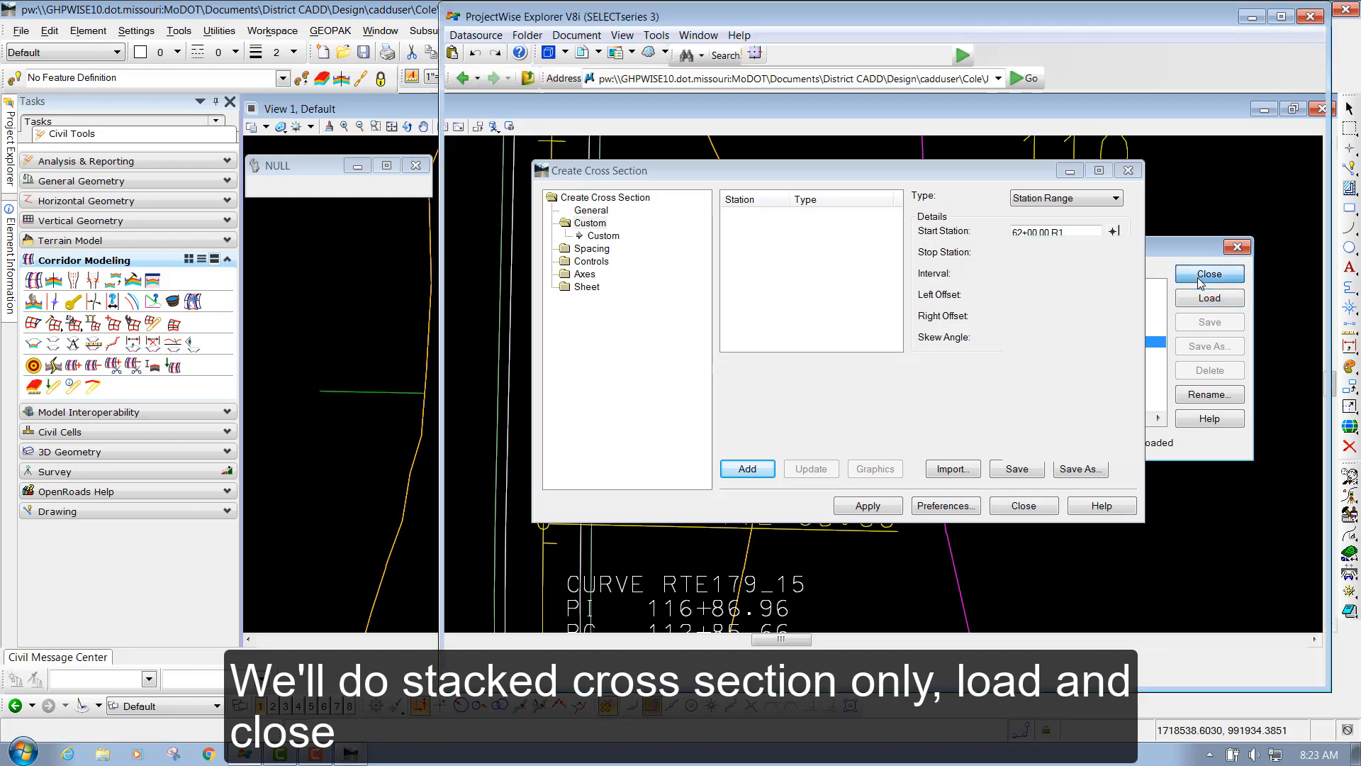
click(429, 15)
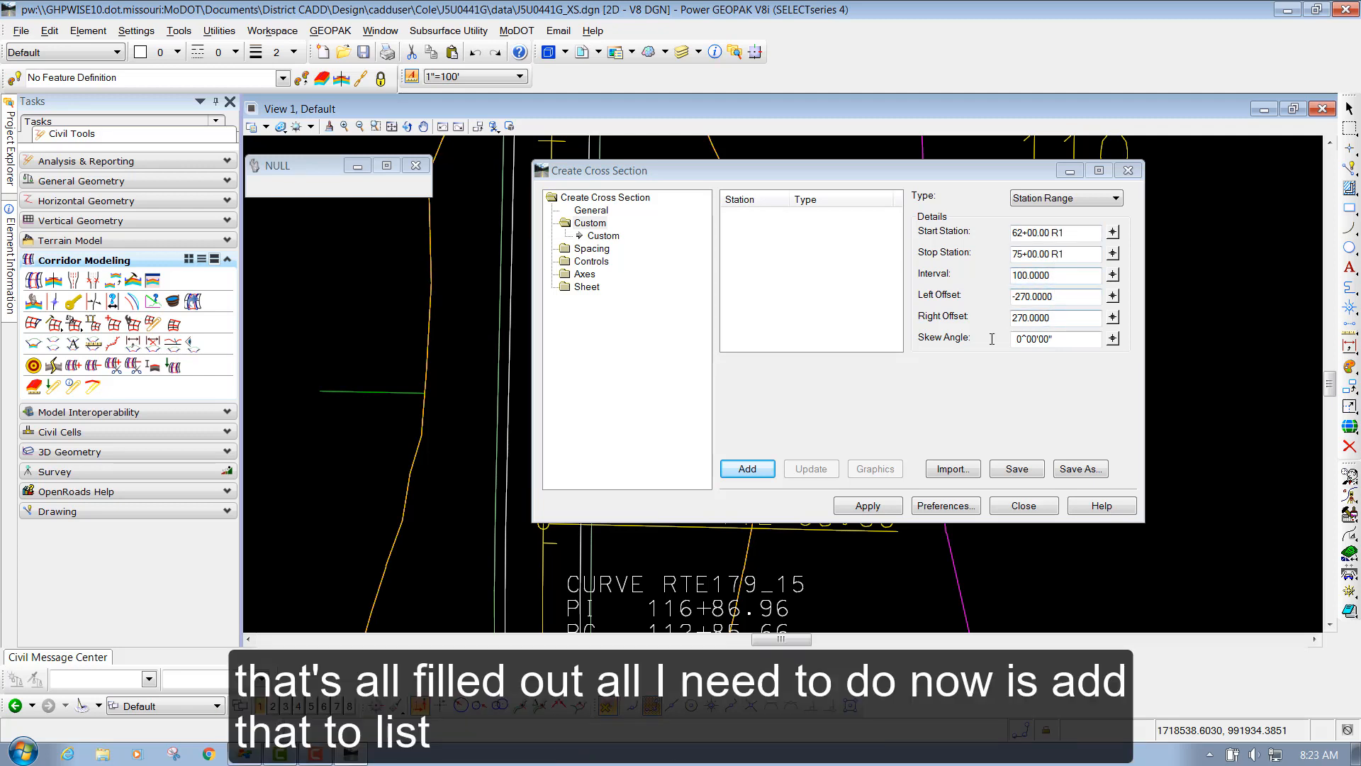
Add the first station range to the custom list, plus a second range from 81+00 to 138+00 with the same interval and offsets.
click(748, 470)
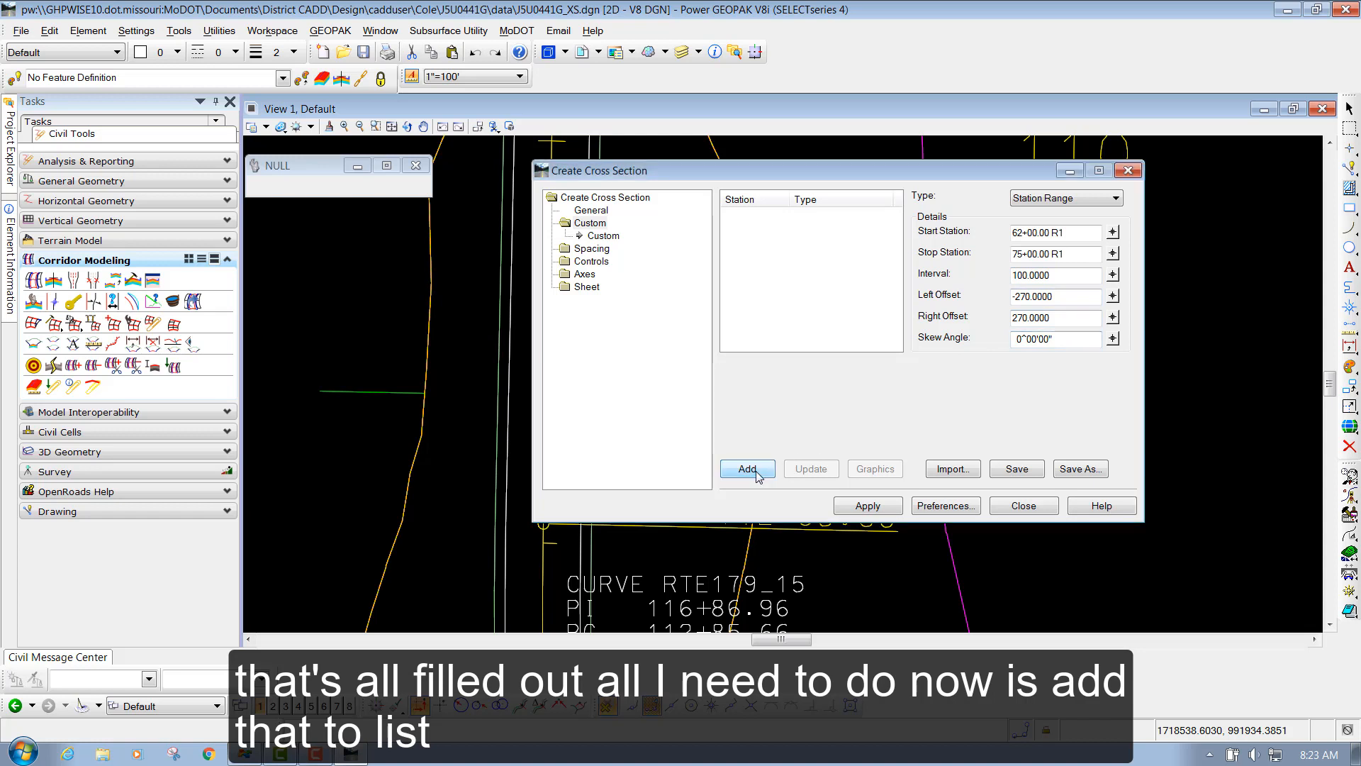
double_click(1079, 231)
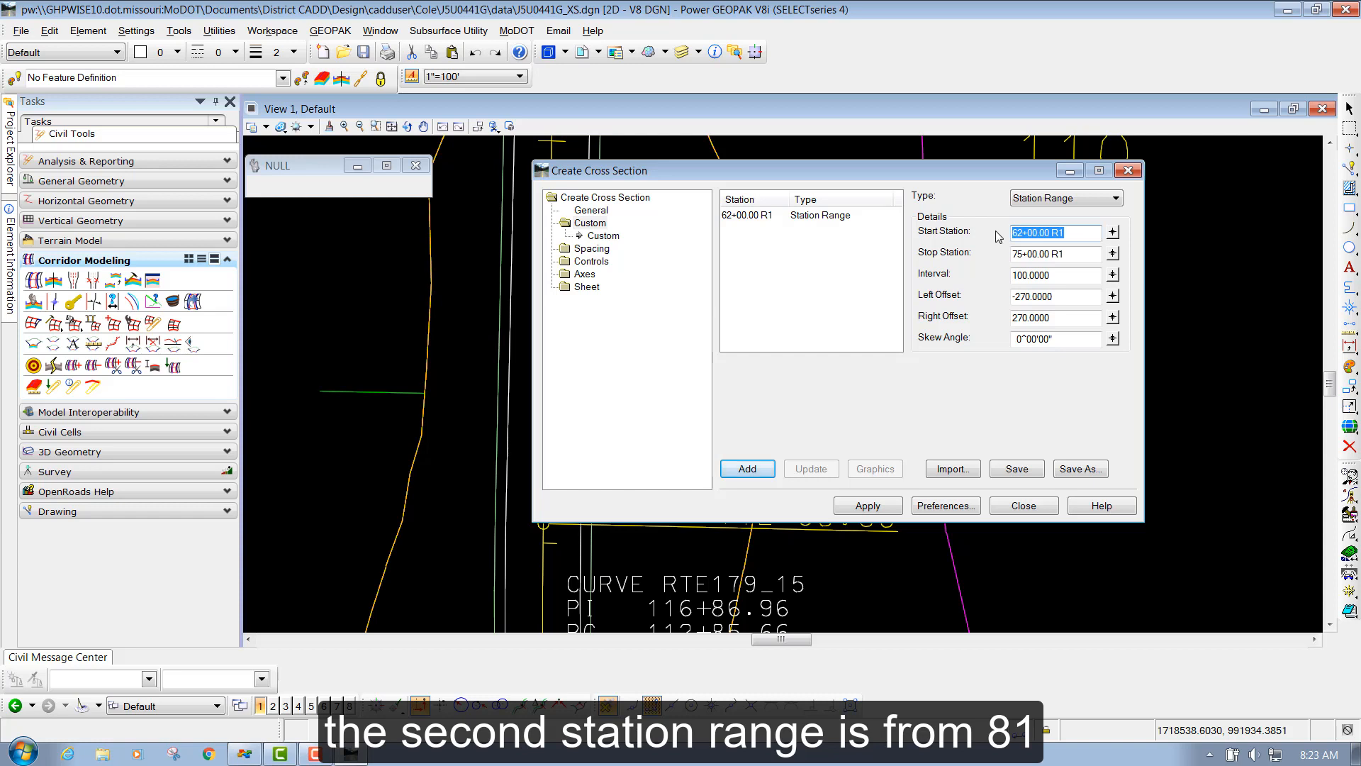
text(81+00)
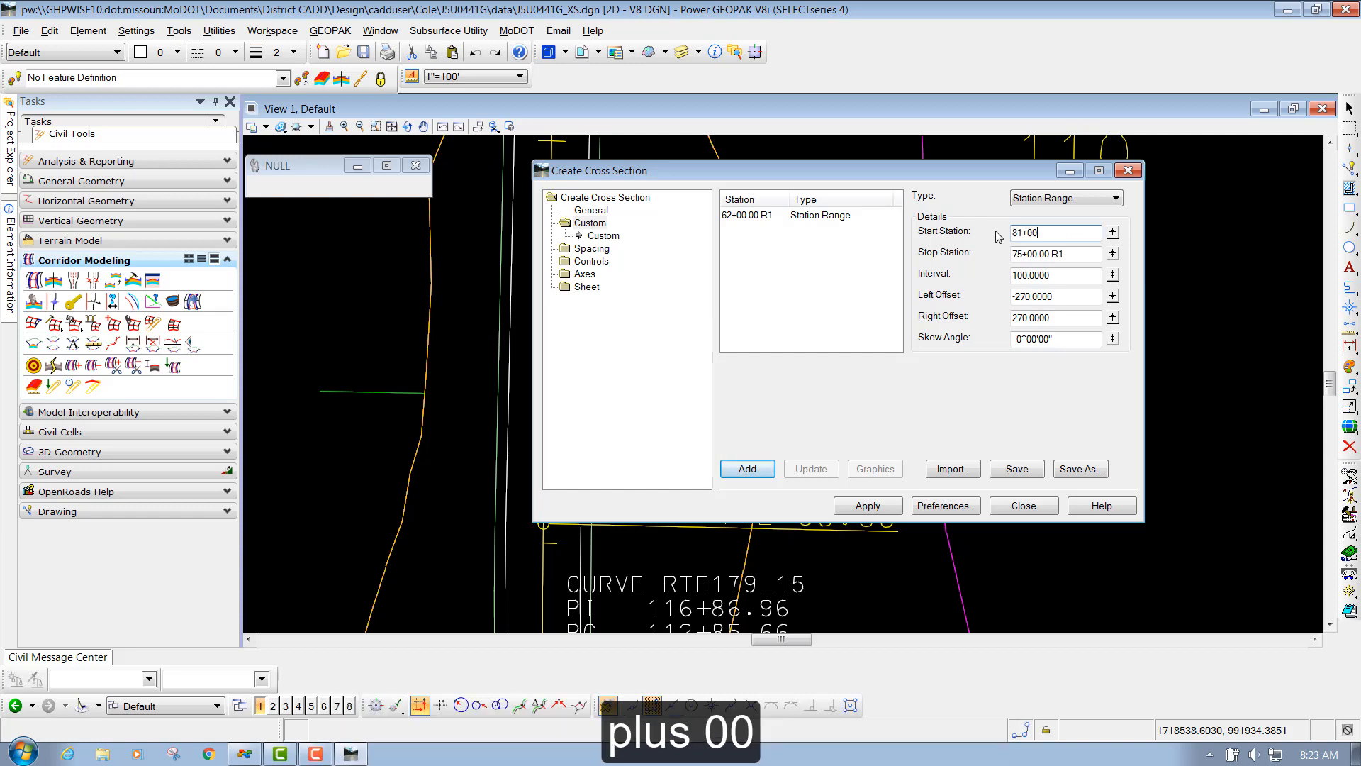
key(Tab)
text(138)
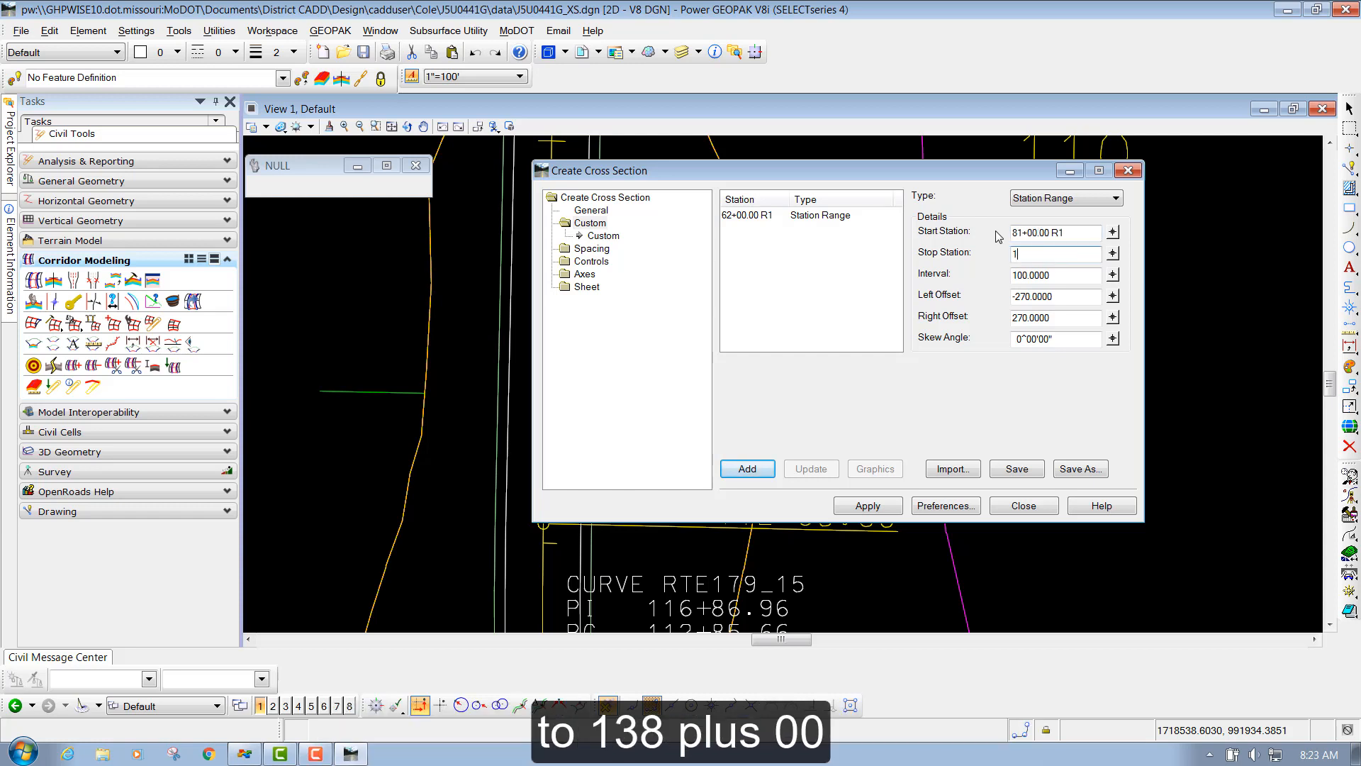
text(+00)
key(Tab)
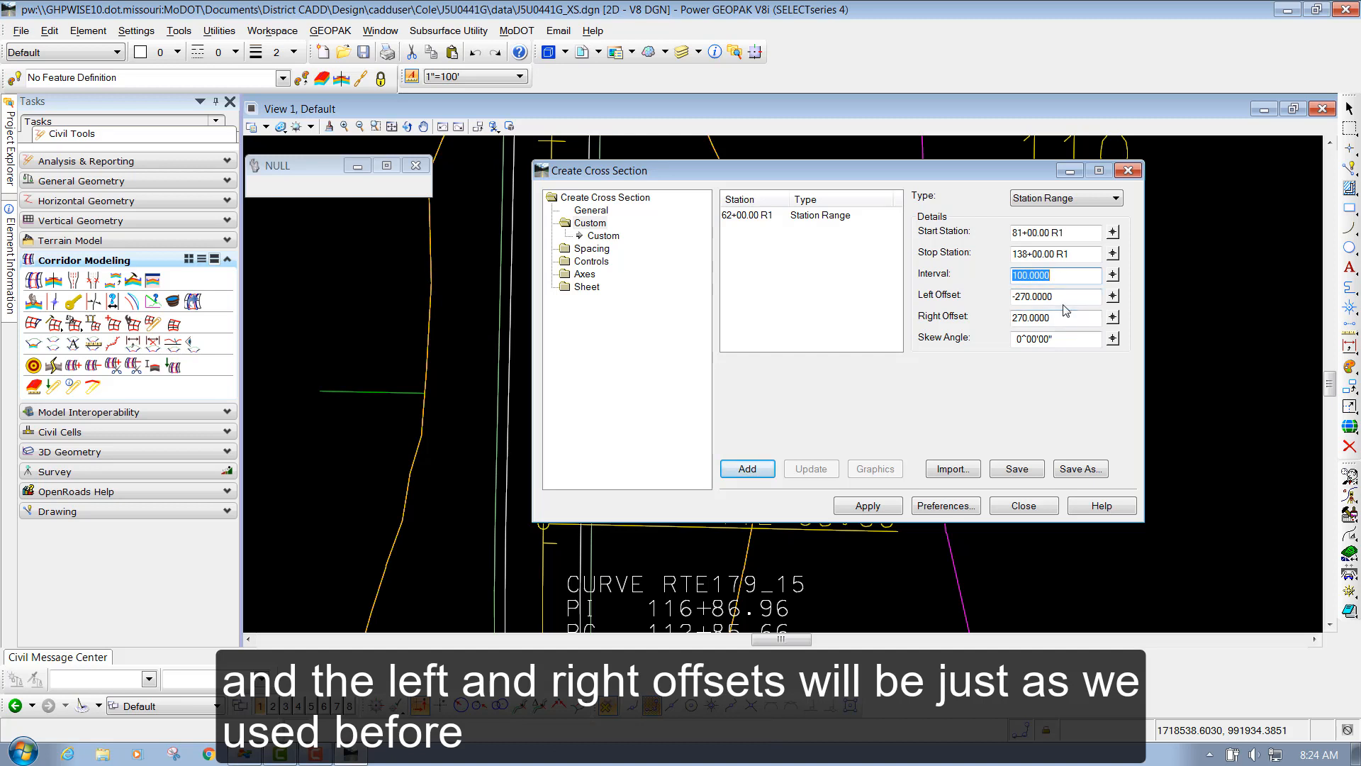
click(748, 469)
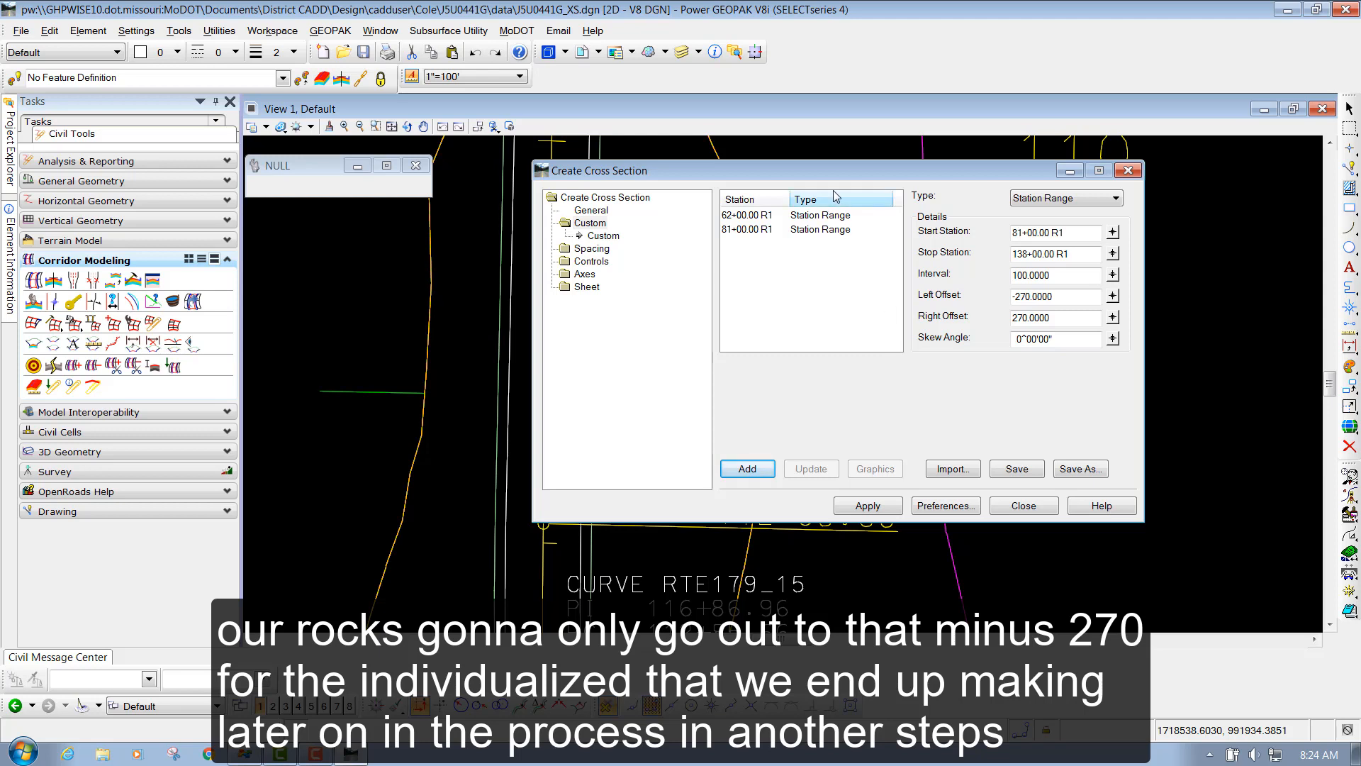
Generate the cross sections from both station ranges, and close the setup without saving the custom cross sections.
drag(831, 181, 829, 173)
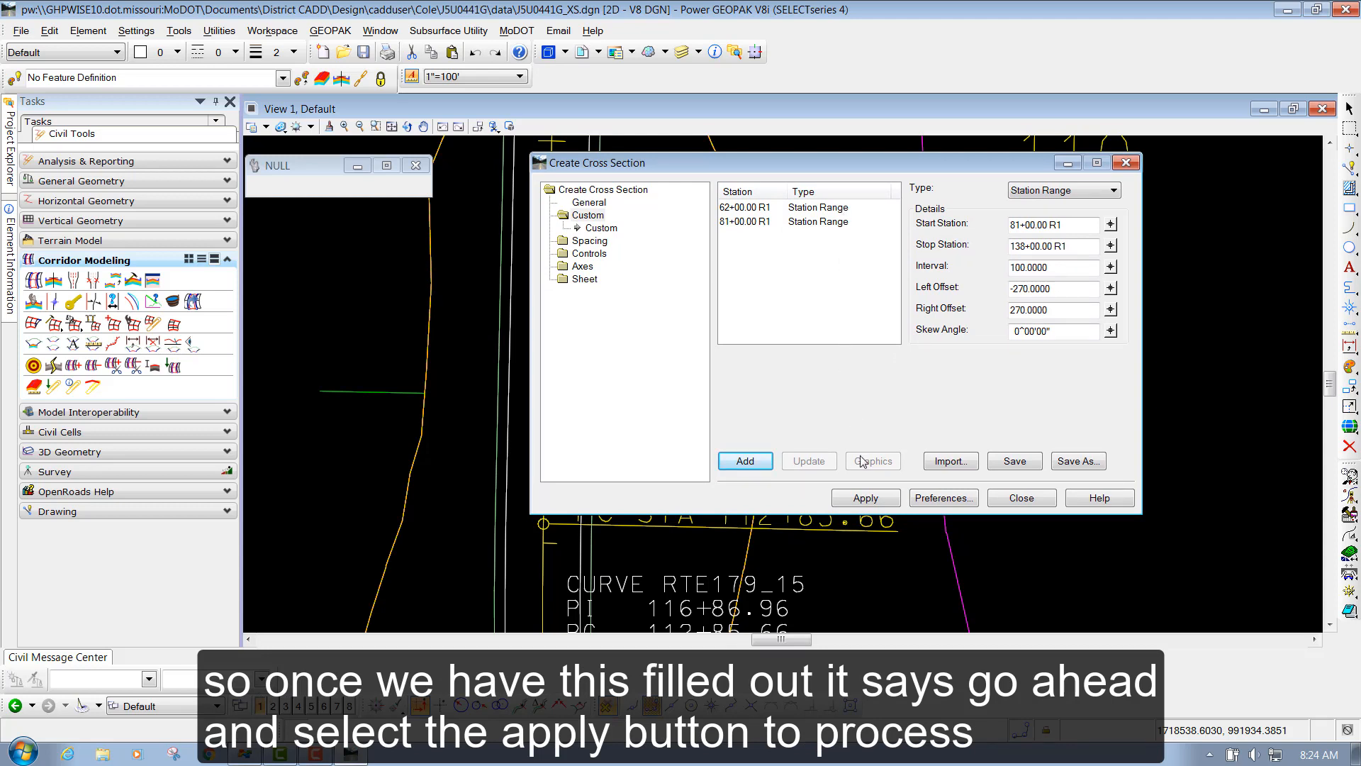
click(863, 500)
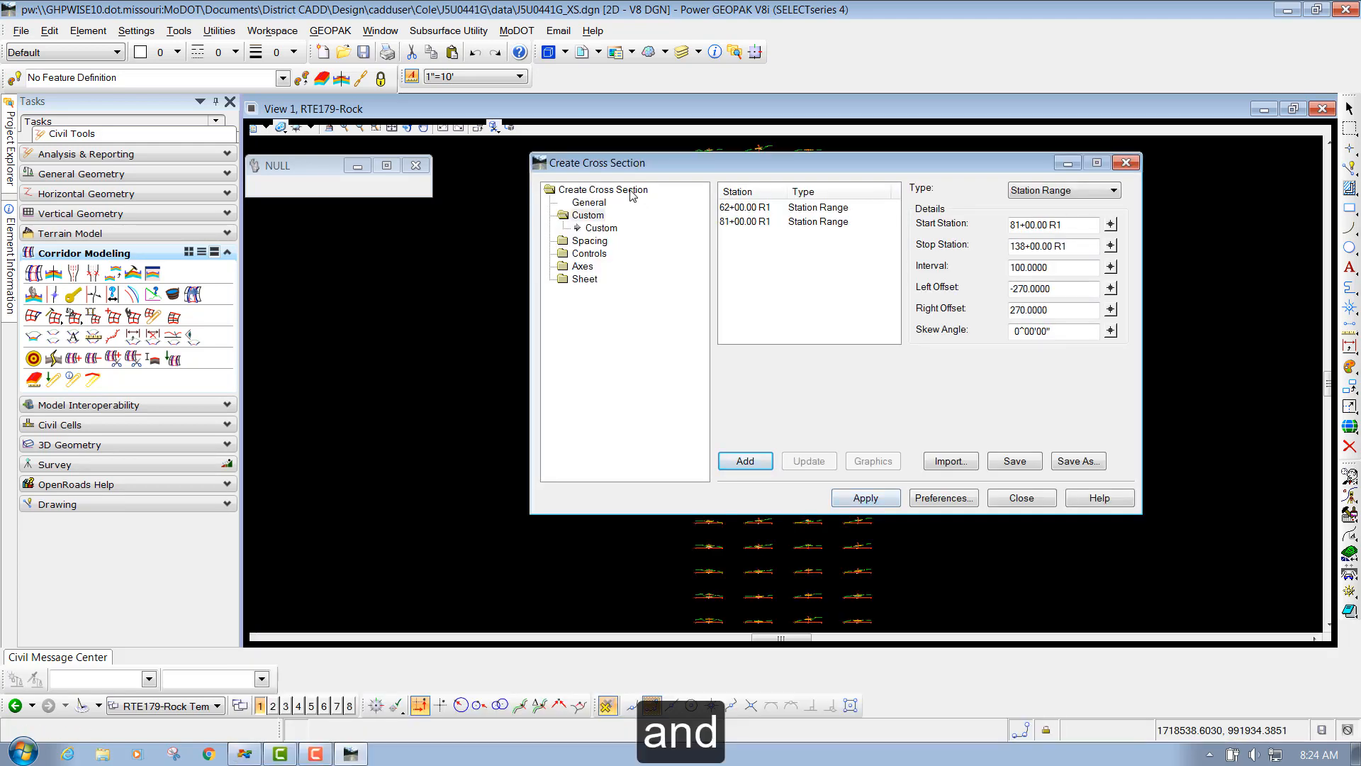
drag(610, 164, 596, 173)
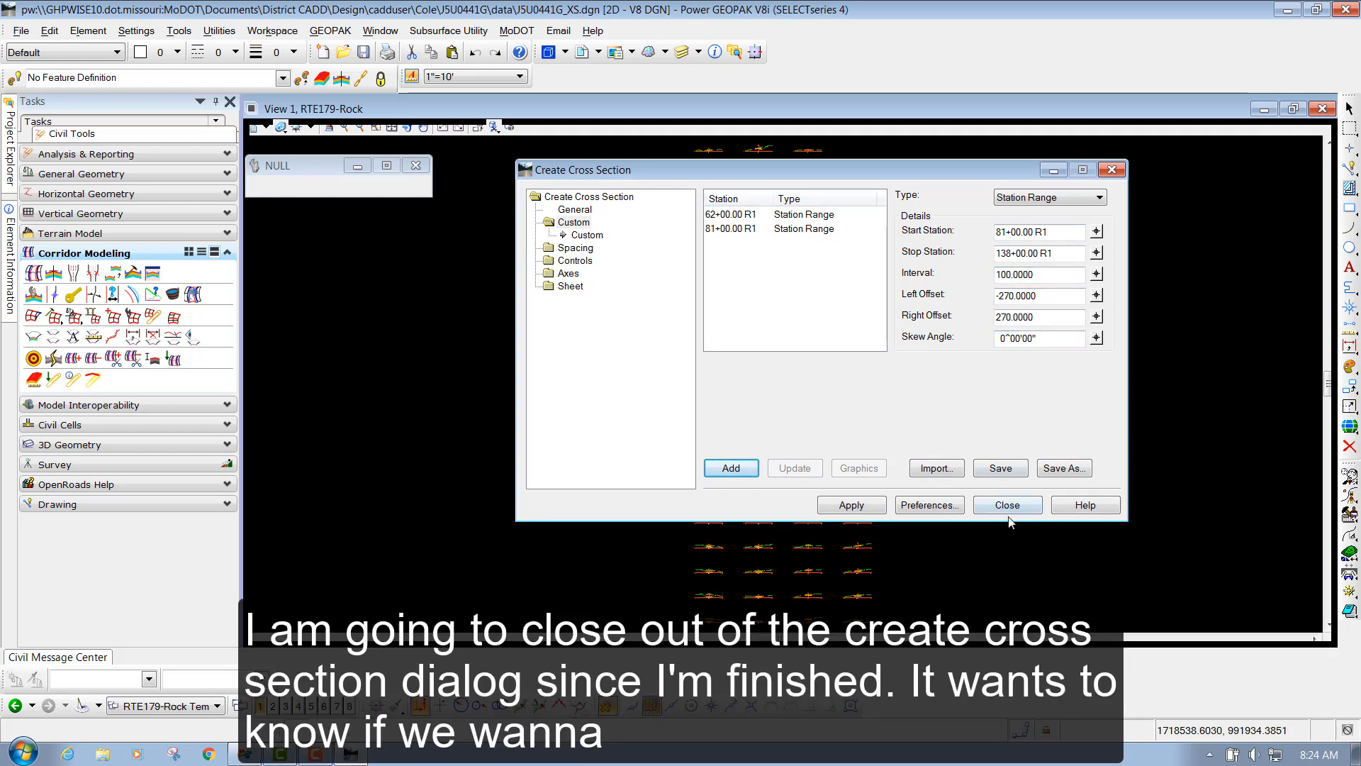
click(1007, 505)
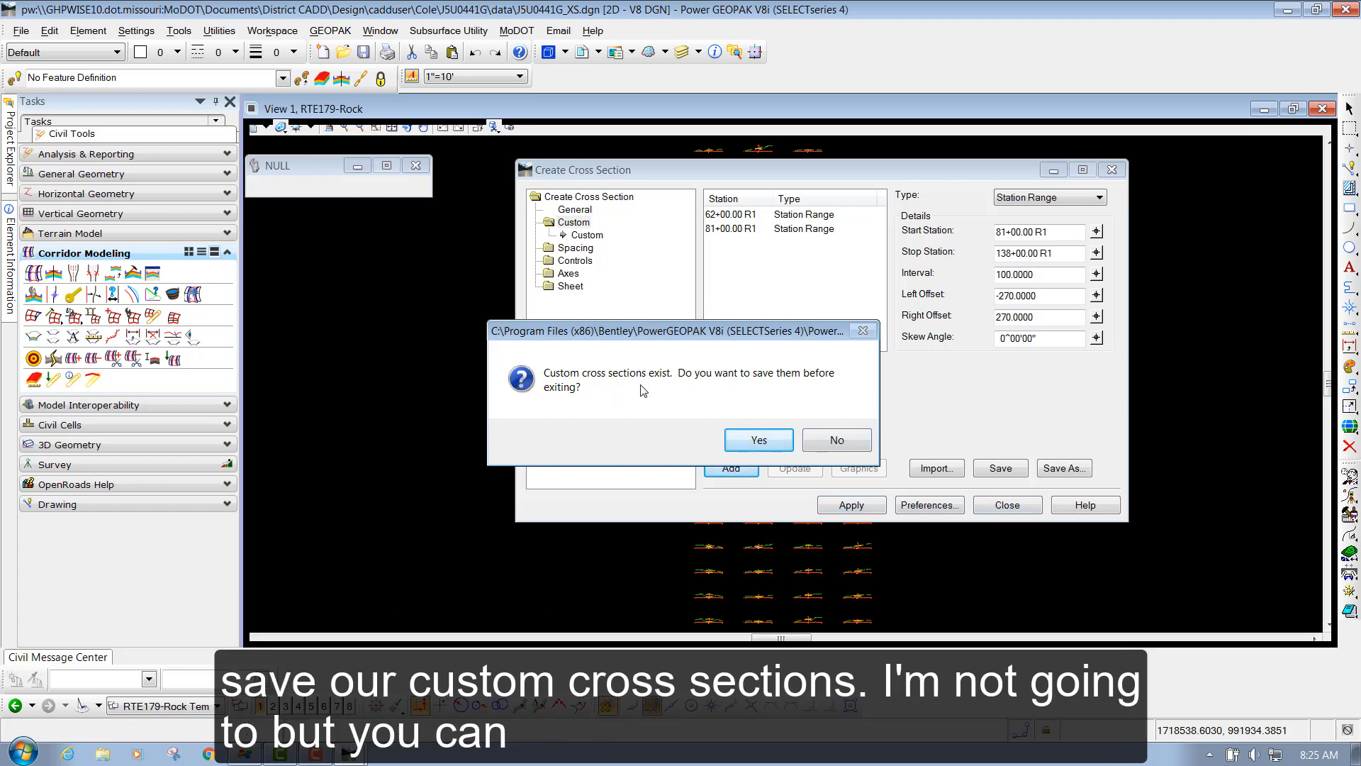
click(831, 445)
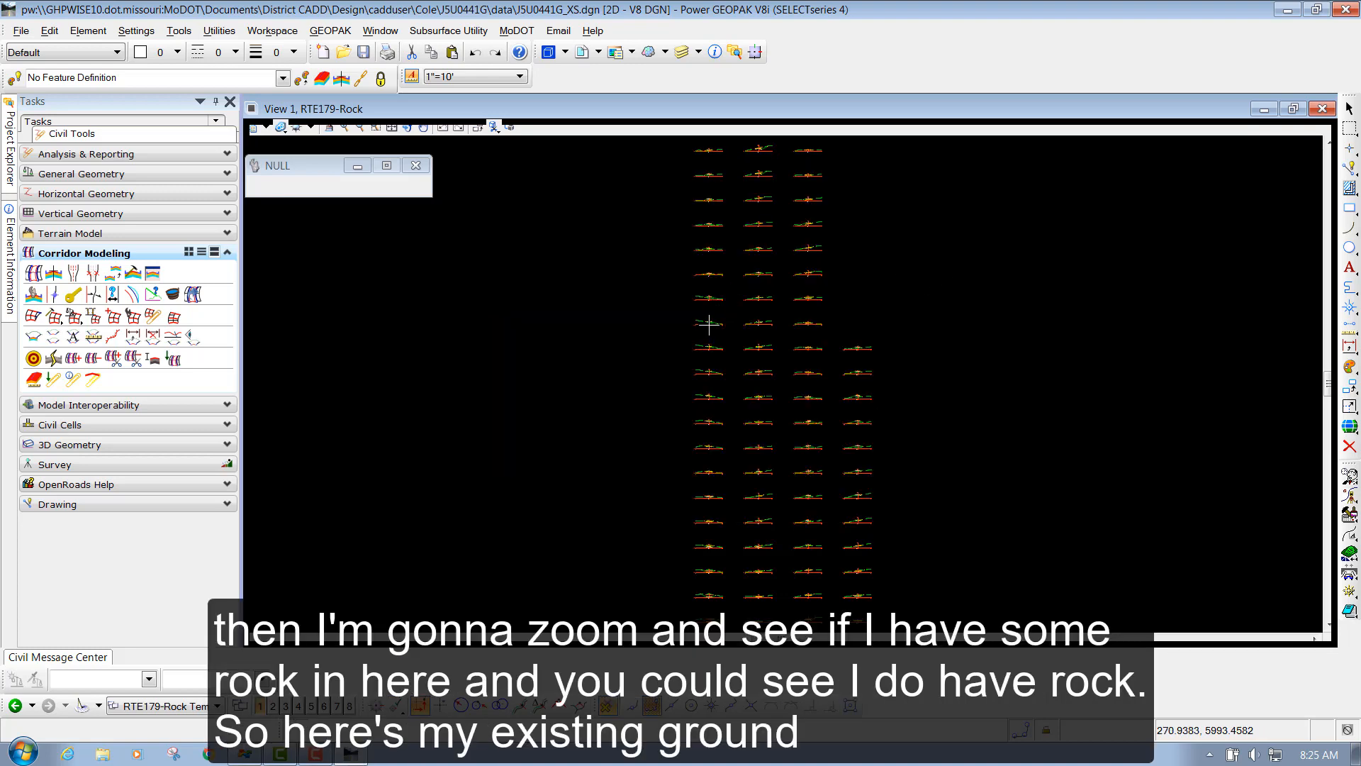
Examine the RTE179 cross section at station 66+00 for the rock, existing ground and proposed geometry lines.
scroll(702, 514, up, 4)
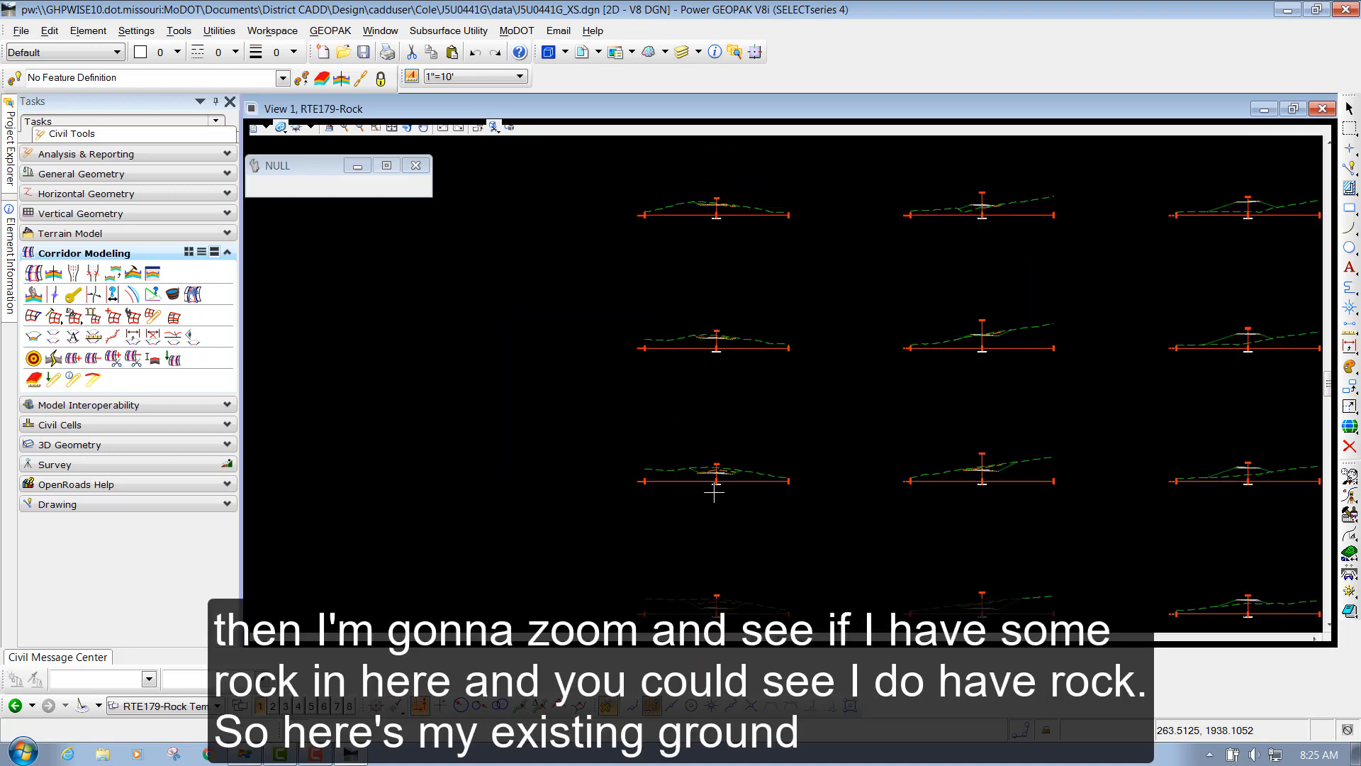
scroll(714, 491, up, 8)
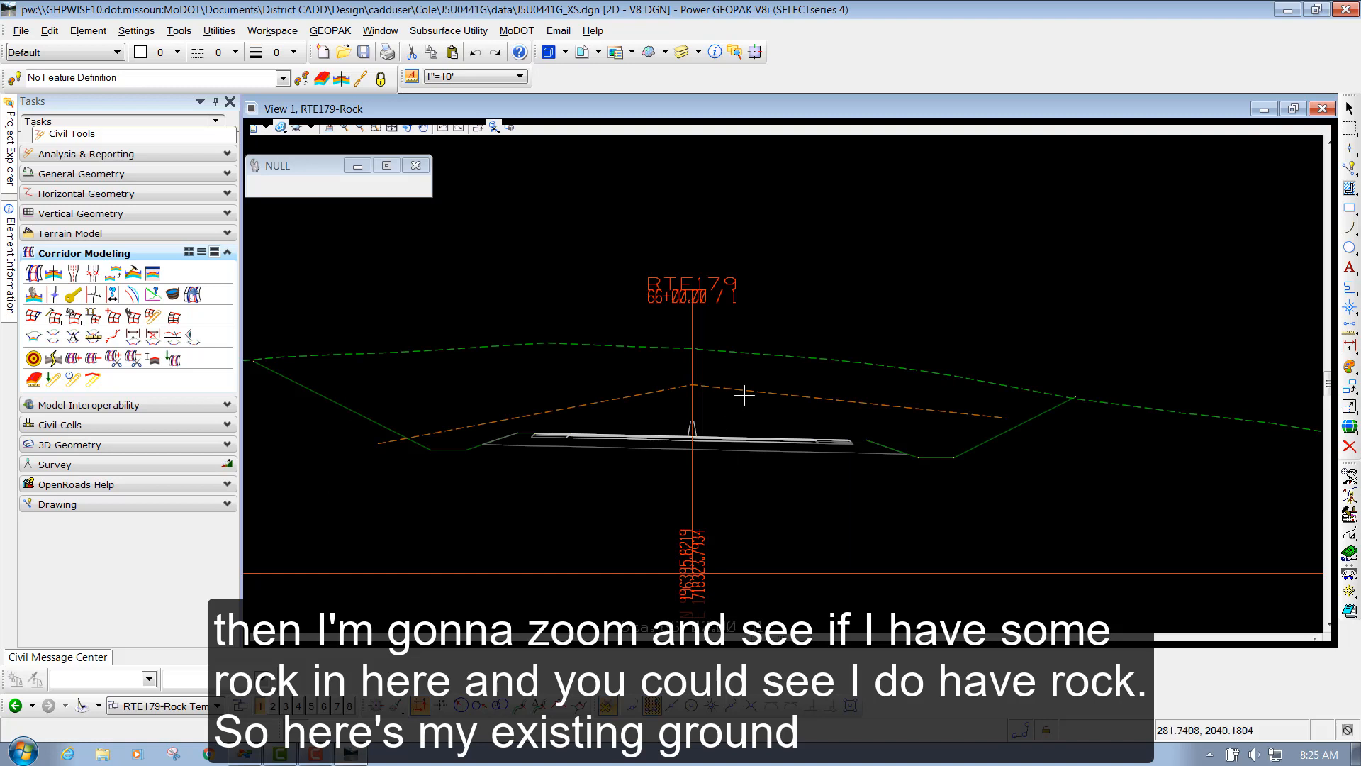
scroll(744, 394, down, 5)
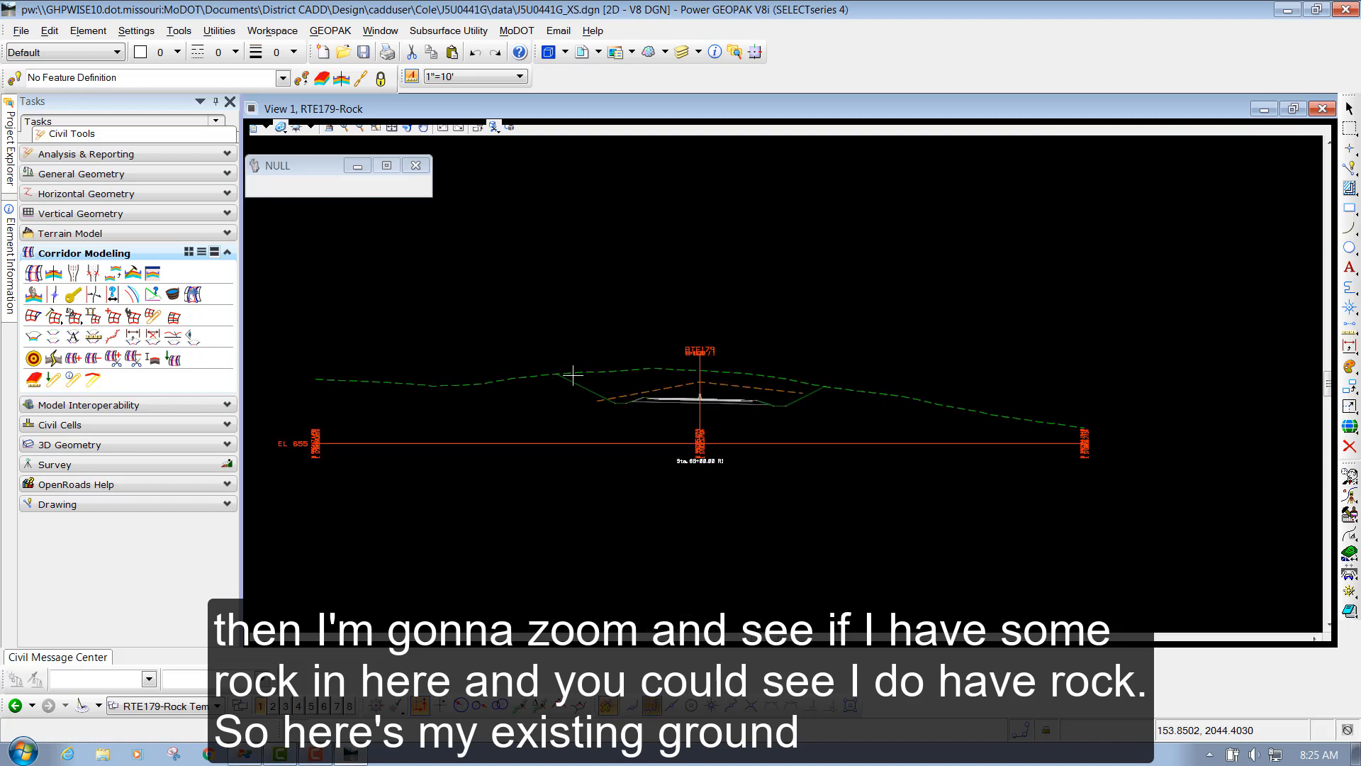
scroll(681, 397, up, 5)
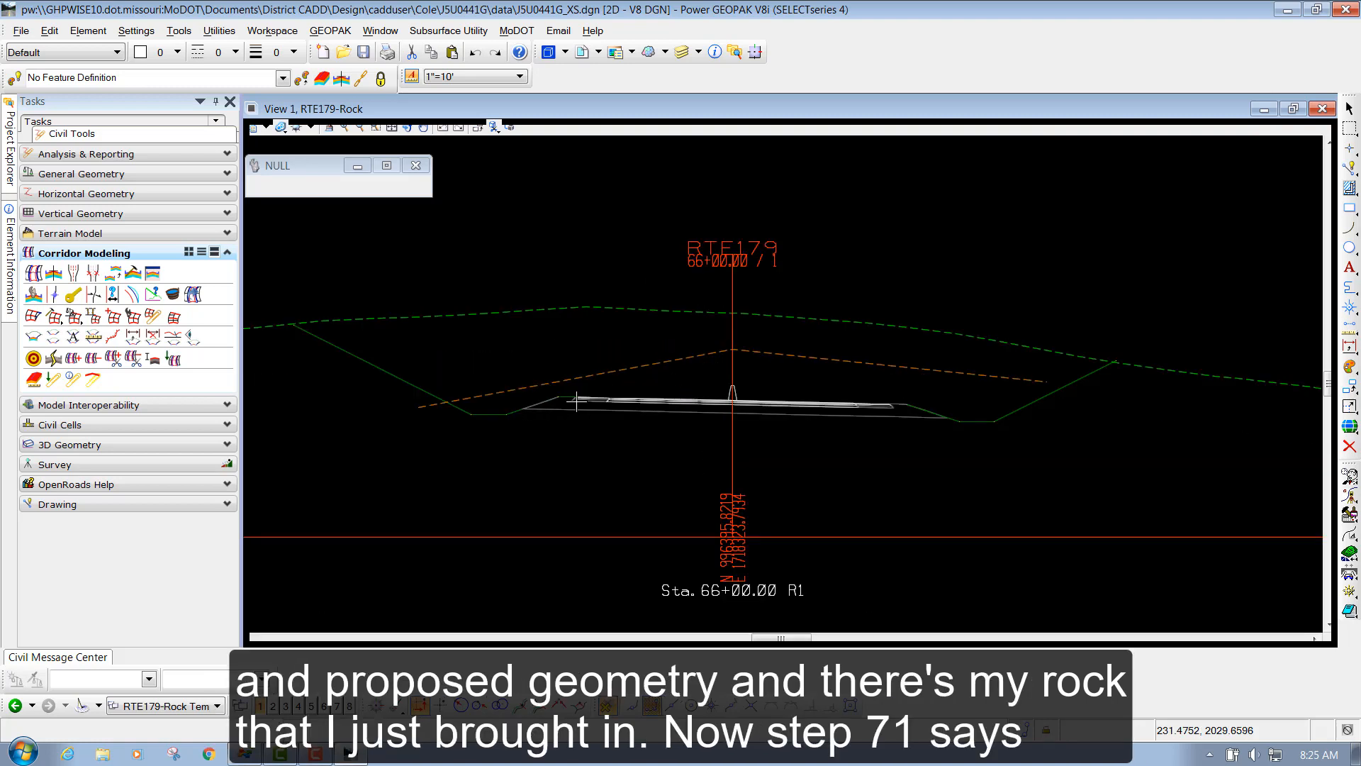